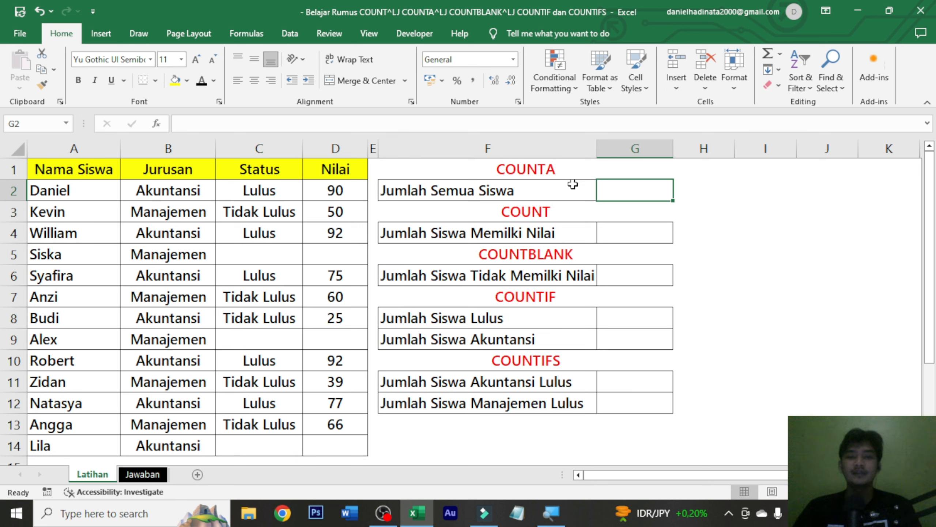
Examine the Nama Siswa, Jurusan, Status and Nilai columns and the COUNTA task for counting all students
{"action": "left_click", "coordinate": [196, 184]}
{"action": "left_click", "coordinate": [79, 167]}
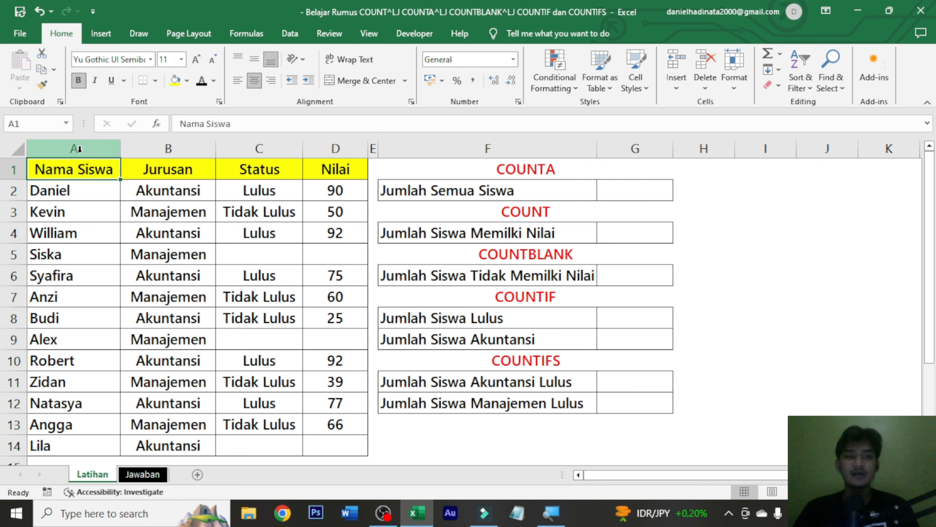
{"action": "left_click", "coordinate": [78, 148]}
{"action": "left_click", "coordinate": [153, 145]}
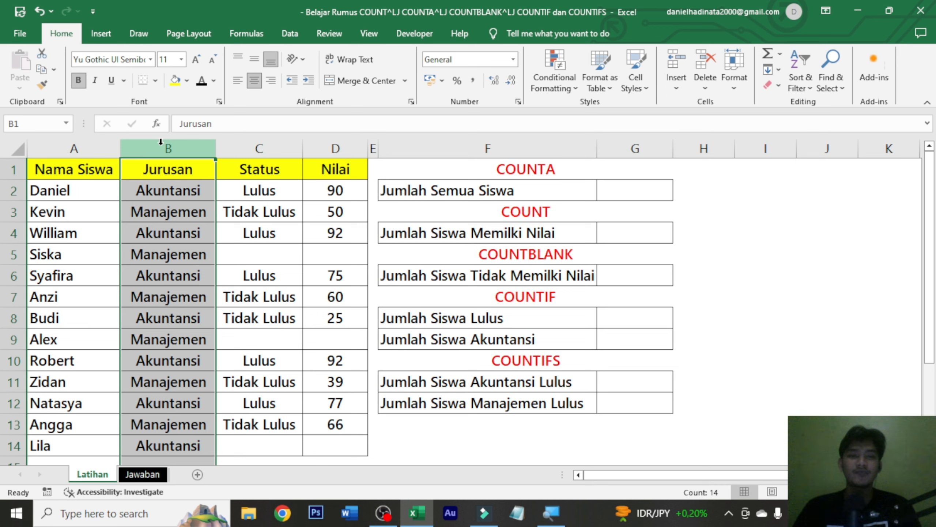
{"action": "left_click", "coordinate": [261, 145]}
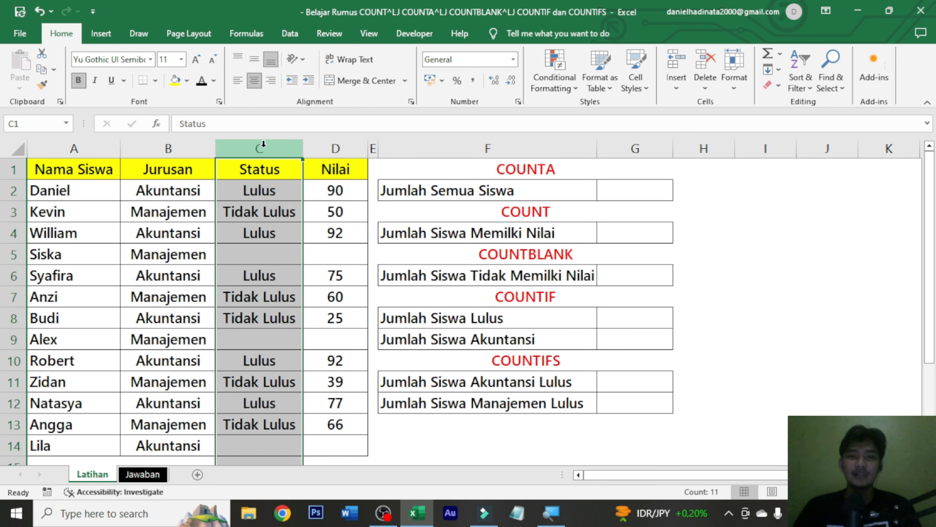
{"action": "left_click", "coordinate": [338, 144]}
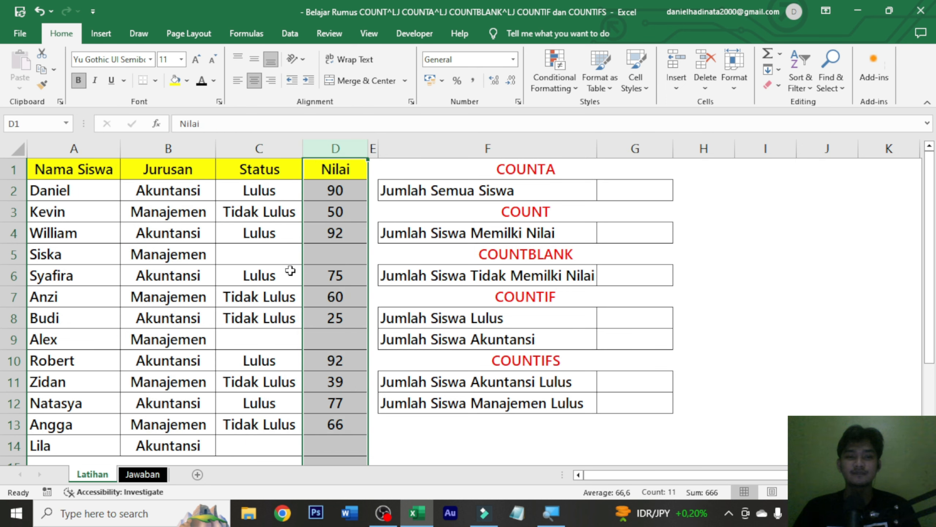
{"action": "left_click", "coordinate": [643, 191]}
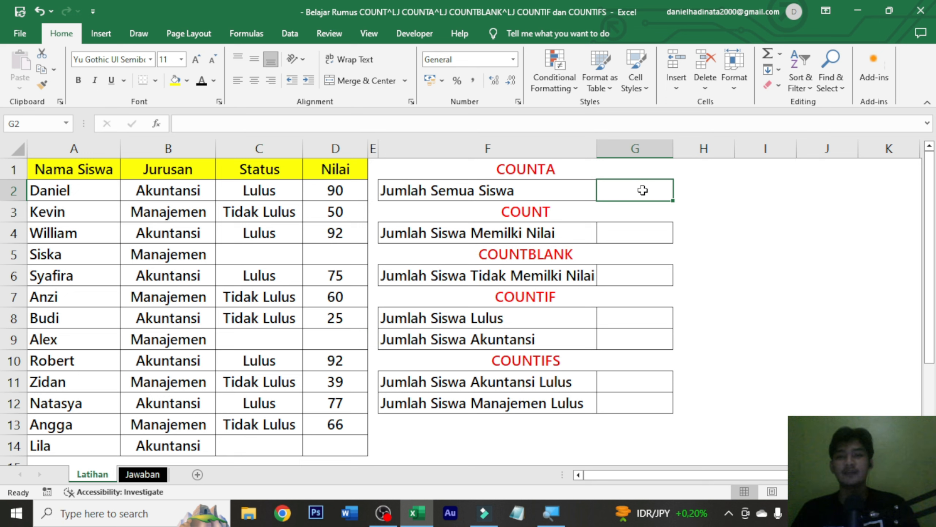
{"action": "left_click", "coordinate": [553, 173]}
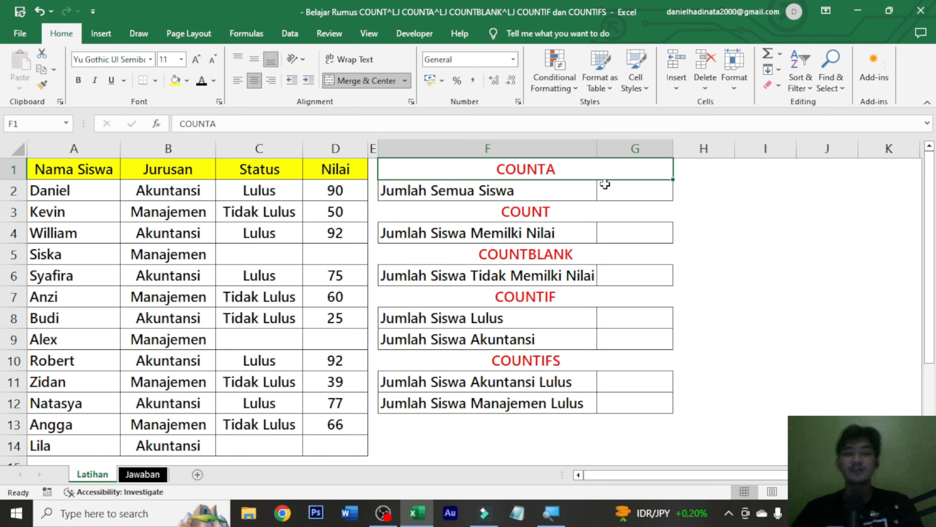
{"action": "left_click", "coordinate": [584, 190]}
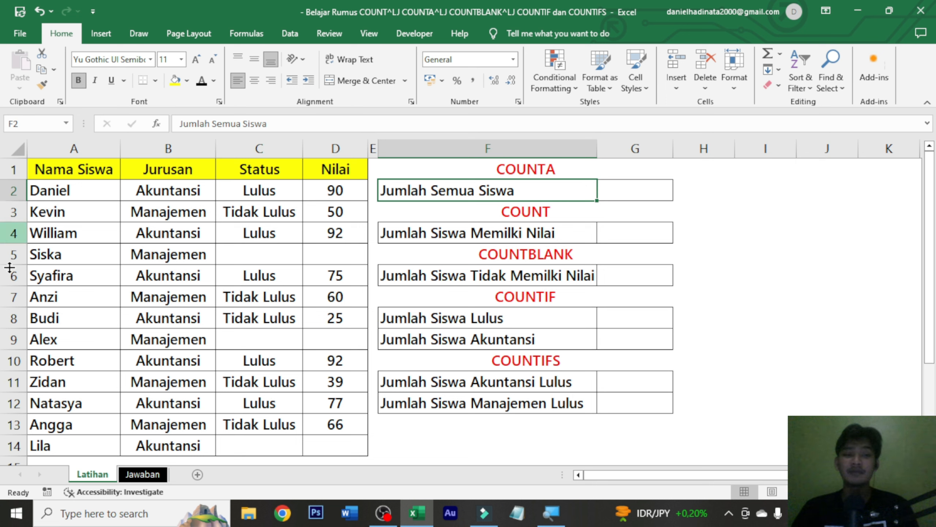
{"action": "left_click_drag", "start_coordinate": [90, 193], "coordinate": [94, 442]}
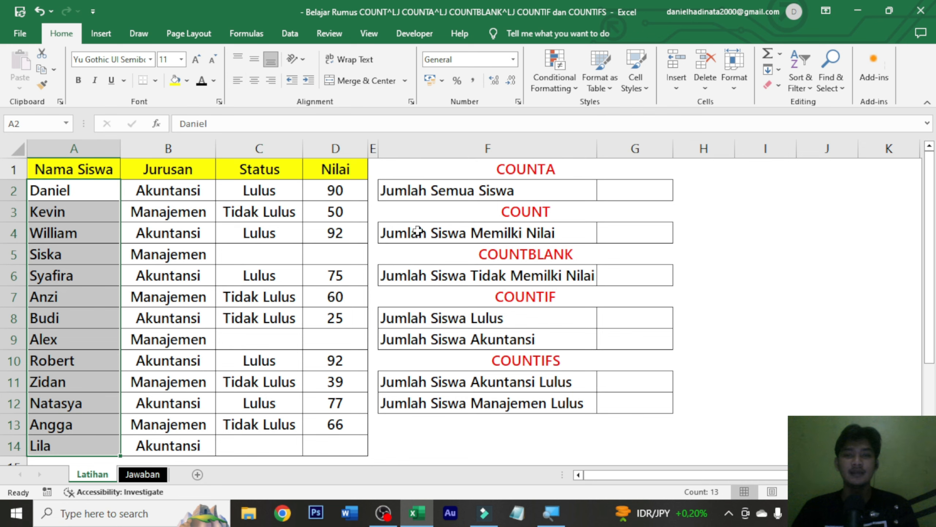
Count all students in G2, beside Jumlah Semua Siswa, with the formula =COUNTA(A2:A14)
{"action": "left_click", "coordinate": [620, 191]}
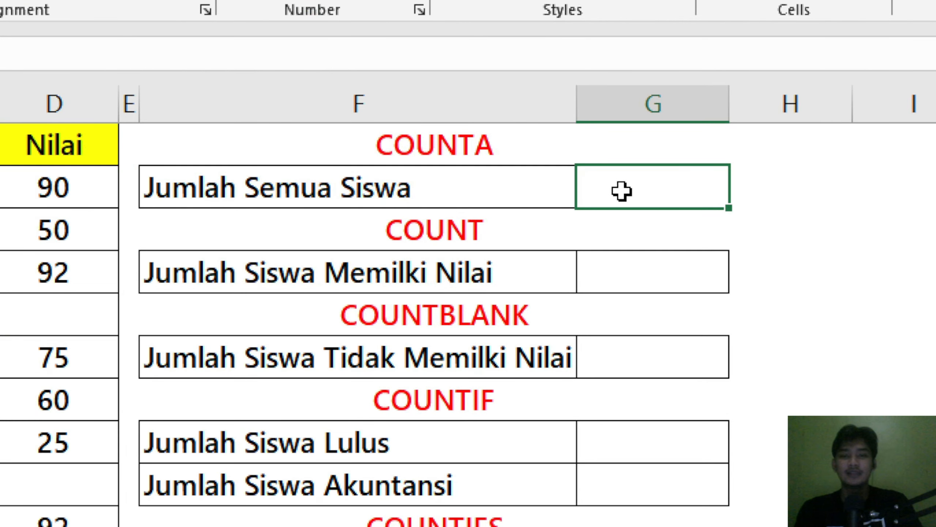
{"action": "type", "text": "="}
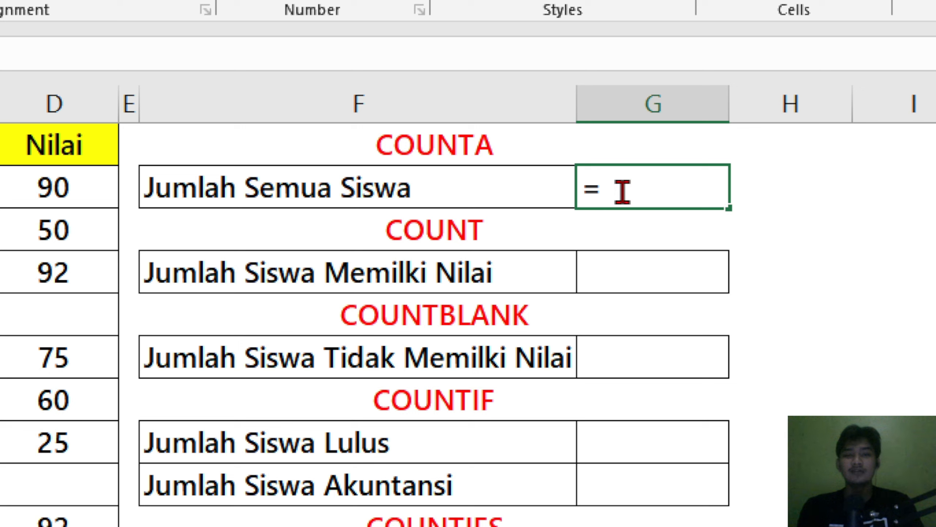
{"action": "type", "text": "counta"}
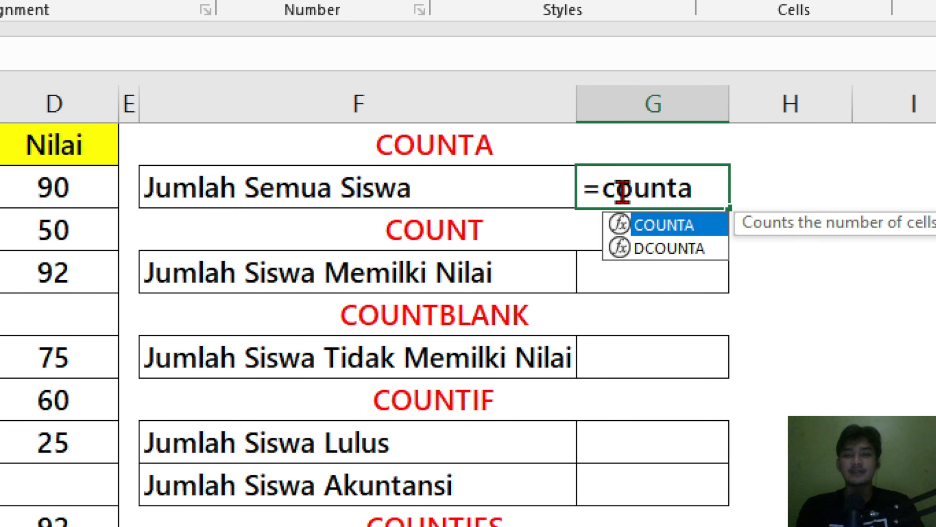
{"action": "key", "text": "Tab"}
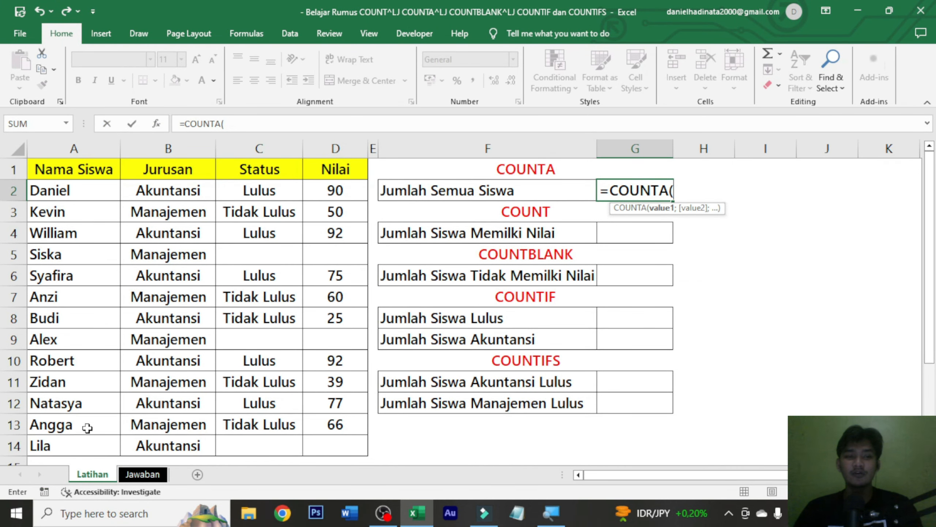
{"action": "left_click_drag", "start_coordinate": [82, 441], "coordinate": [84, 191]}
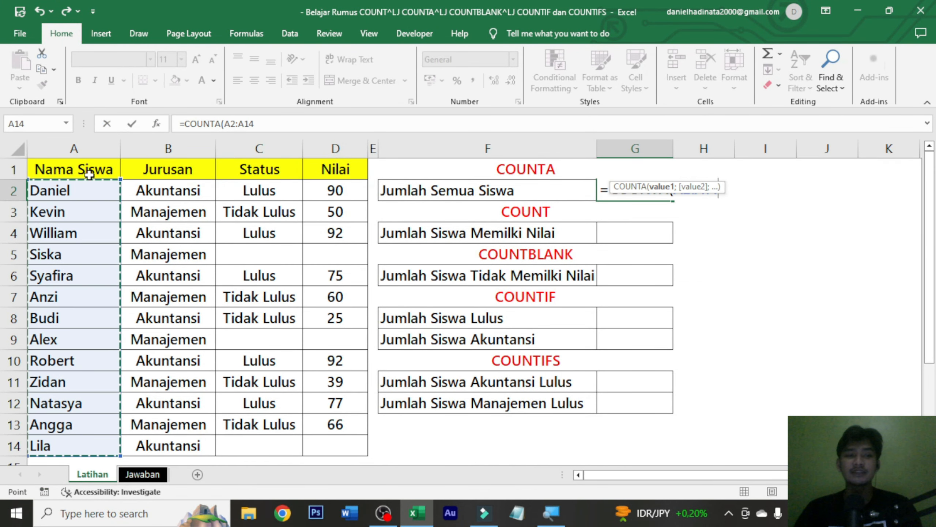
{"action": "type", "text": ")"}
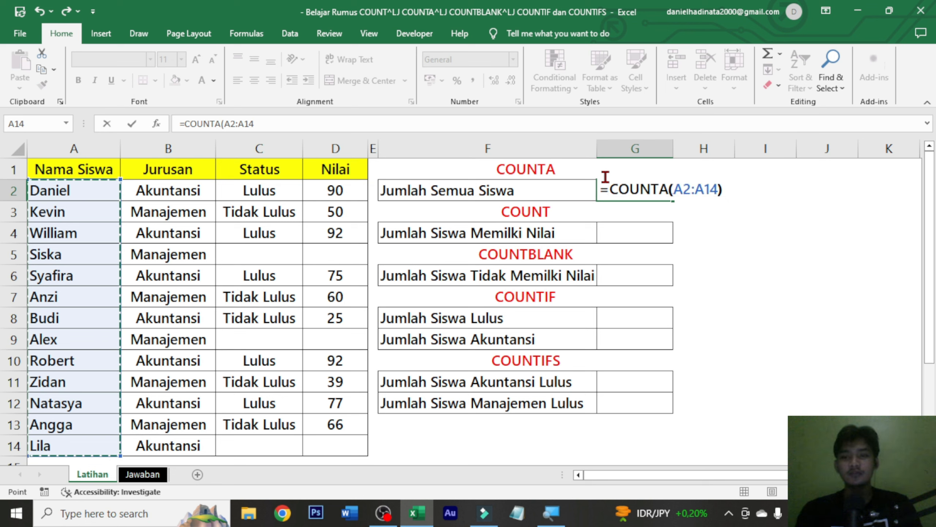
{"action": "key", "text": "ctrl+Return"}
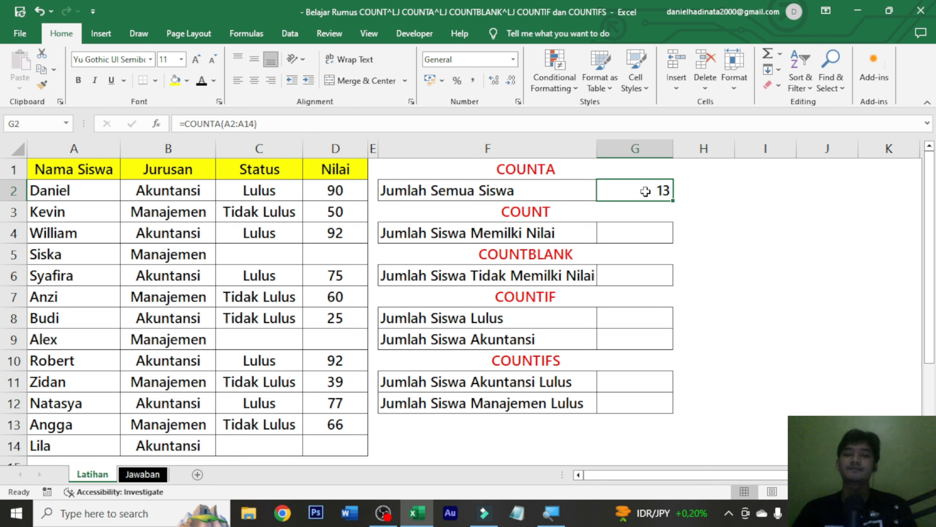
{"action": "left_click", "coordinate": [619, 231]}
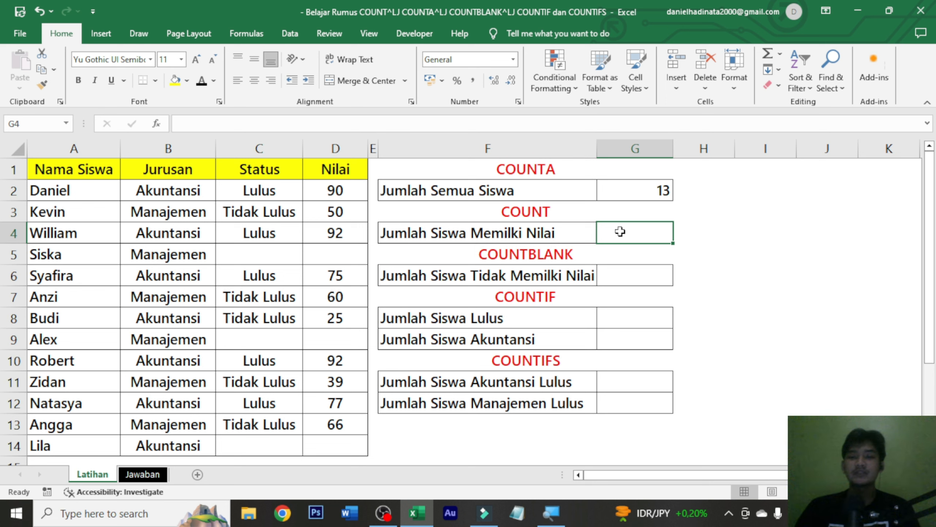
{"action": "left_click", "coordinate": [618, 212]}
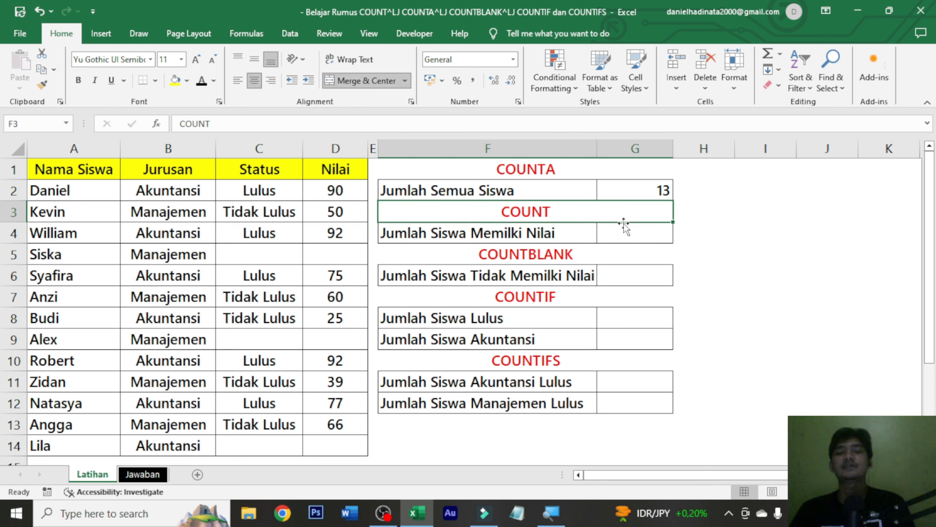
{"action": "left_click", "coordinate": [630, 231]}
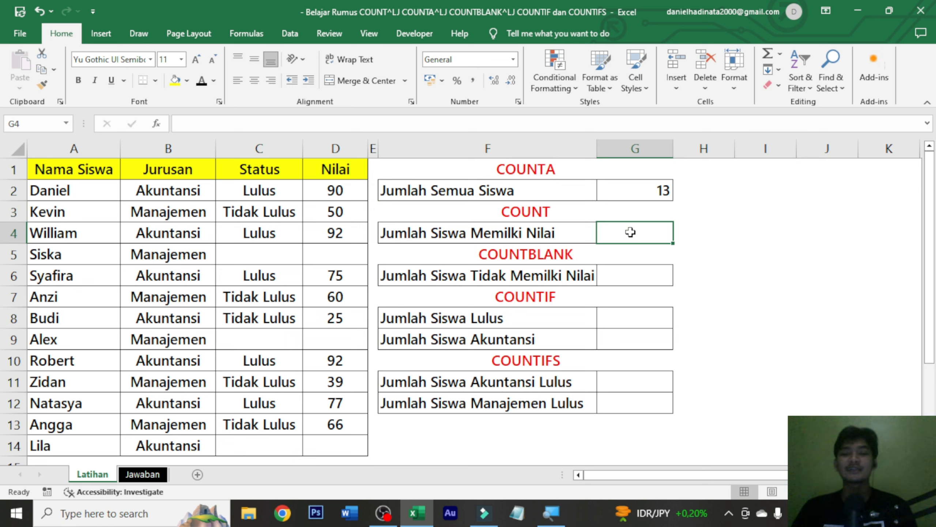
{"action": "left_click", "coordinate": [591, 231]}
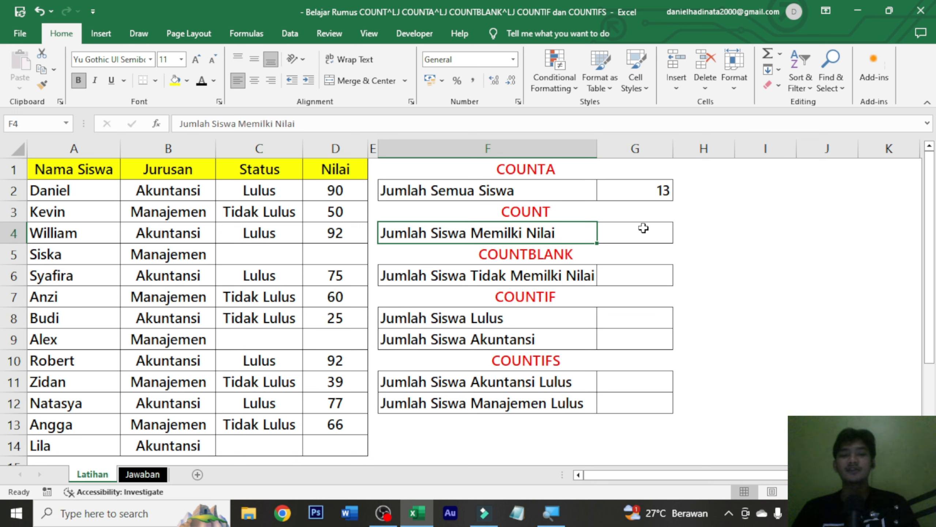
{"action": "left_click", "coordinate": [643, 229]}
{"action": "left_click", "coordinate": [539, 230]}
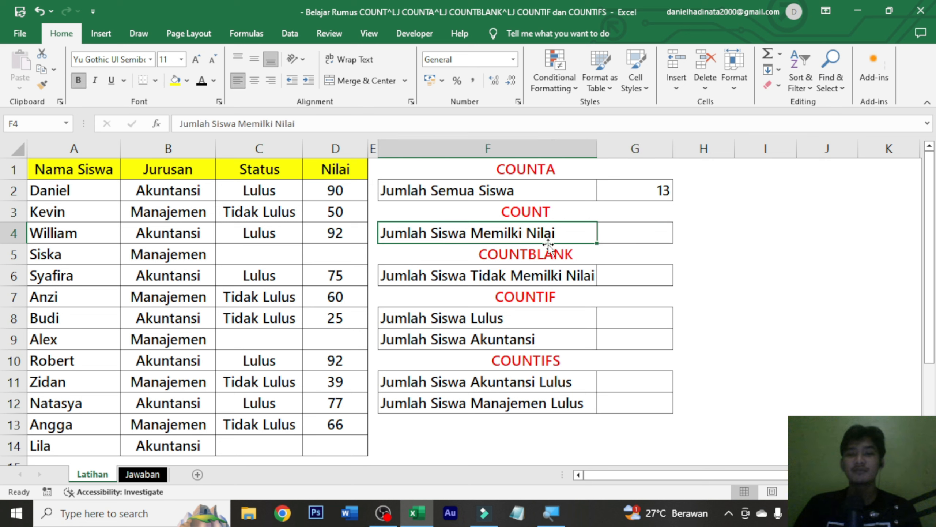
Count the students who have a score in G4, beside Jumlah Siswa Memilki Nilai, with =COUNT(D2:D14)
{"action": "left_click", "coordinate": [645, 232]}
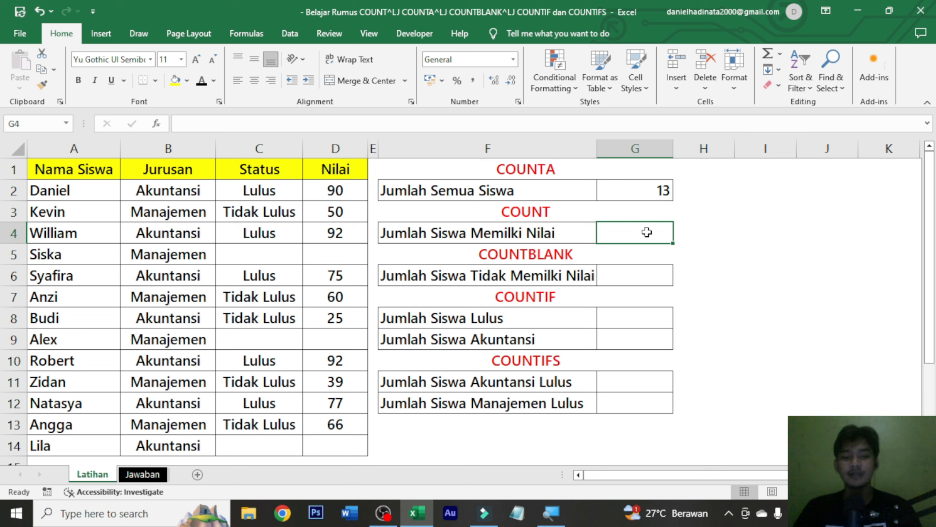
{"action": "key", "text": "alt+equal"}
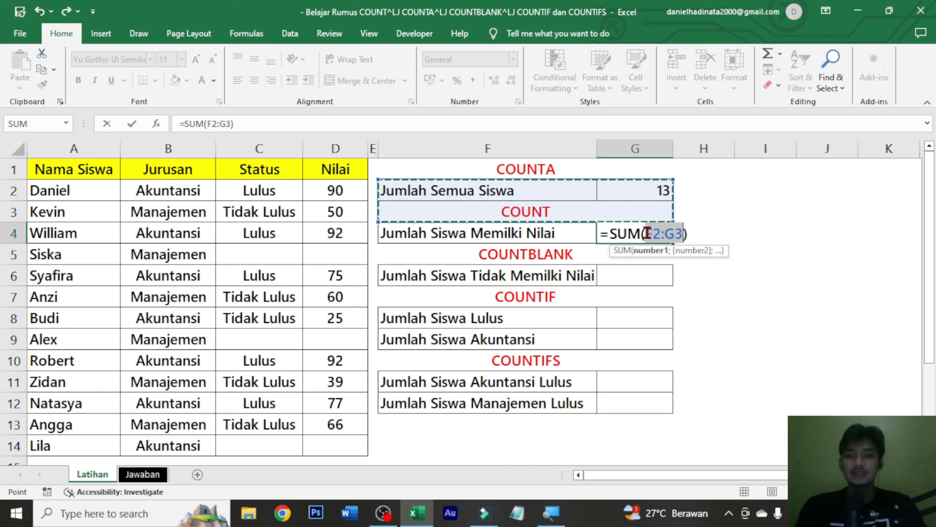
{"action": "key", "text": "Escape"}
{"action": "type", "text": "="}
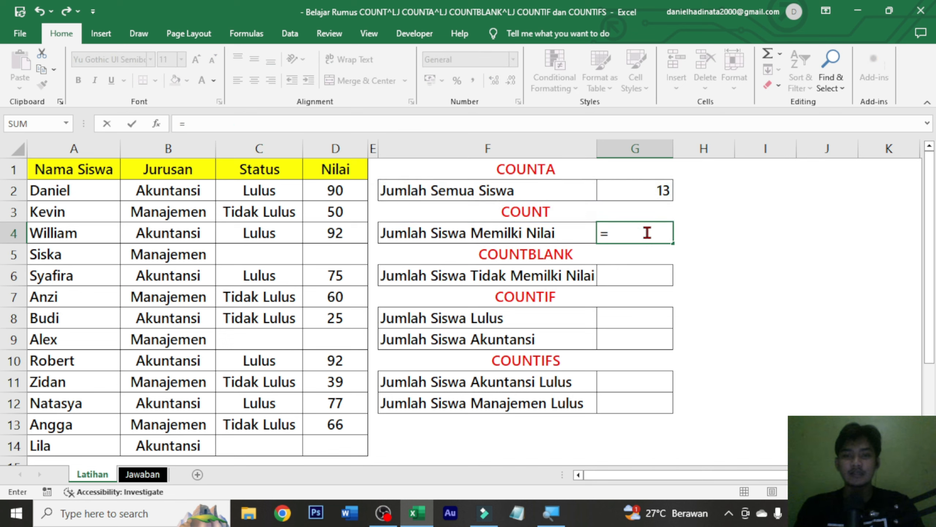
{"action": "type", "text": "count"}
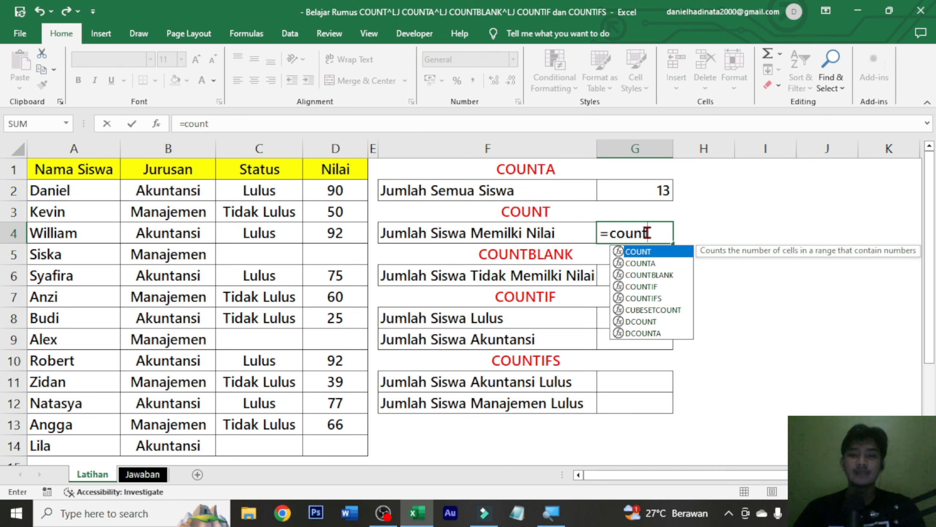
{"action": "key", "text": "Tab"}
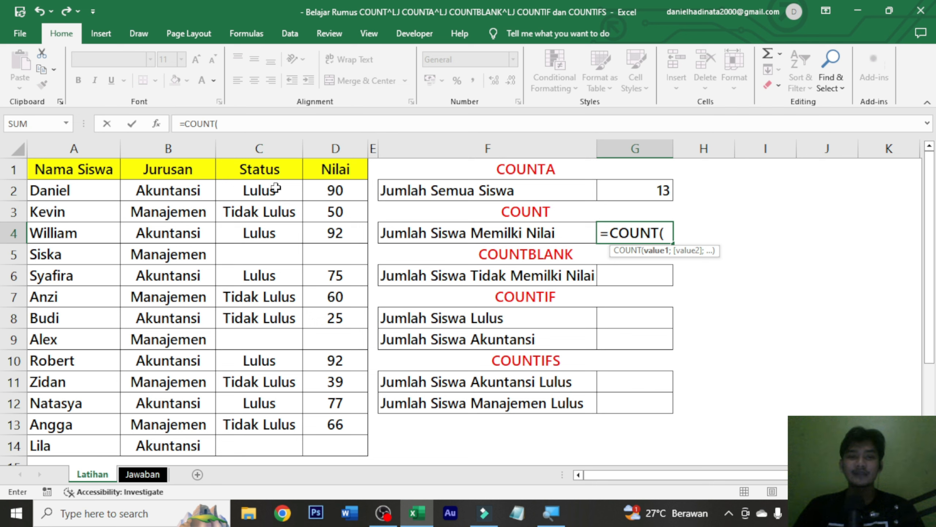
{"action": "left_click_drag", "start_coordinate": [344, 190], "coordinate": [341, 436]}
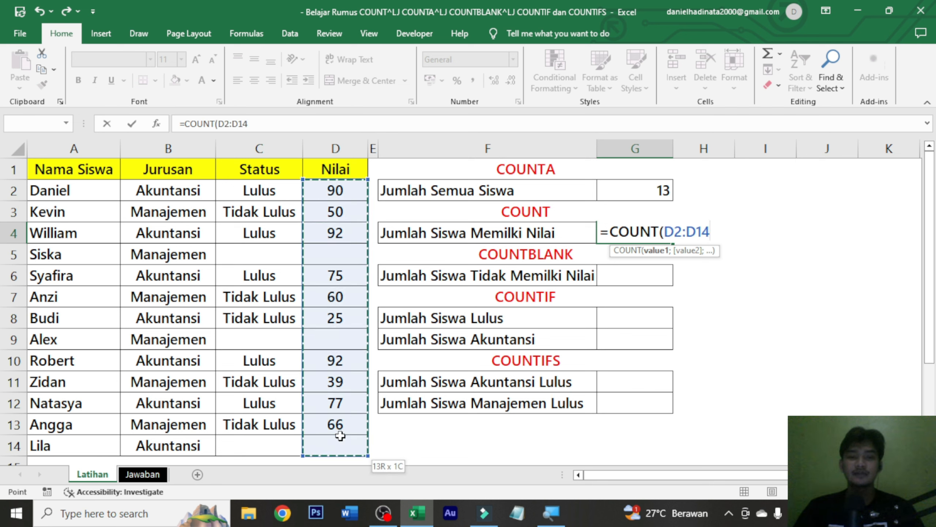
{"action": "type", "text": ")"}
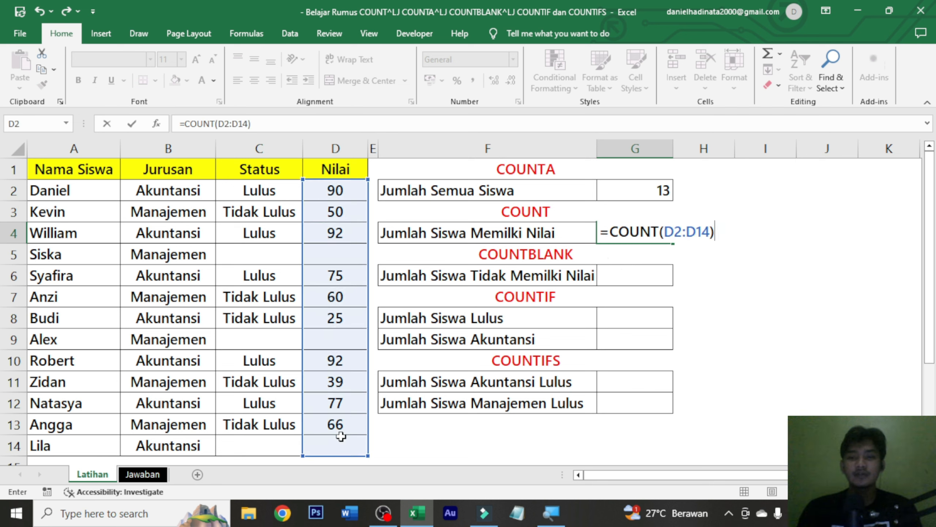
{"action": "key", "text": "ctrl+Return"}
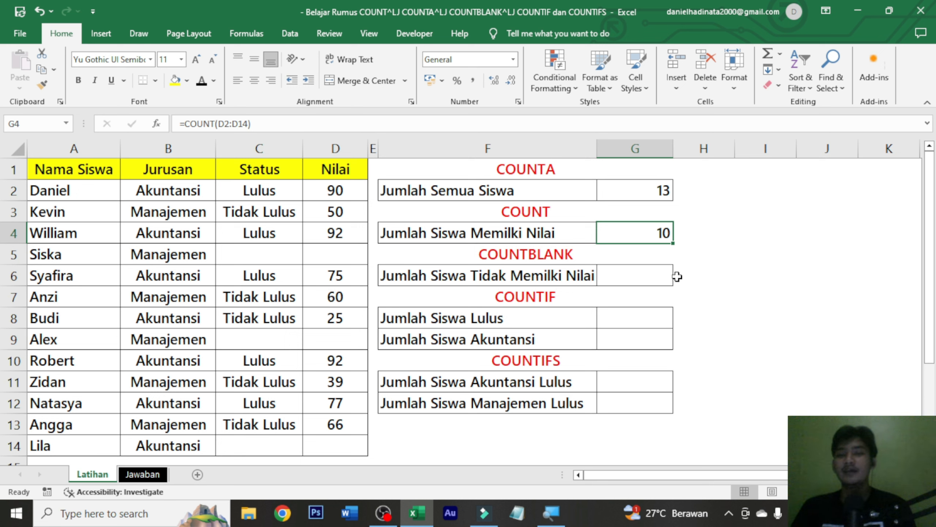
Count the students without a score in G6, beside Jumlah Siswa Tidak Memilki Nilai, with =COUNTBLANK(D2:D14)
{"action": "left_click", "coordinate": [640, 280]}
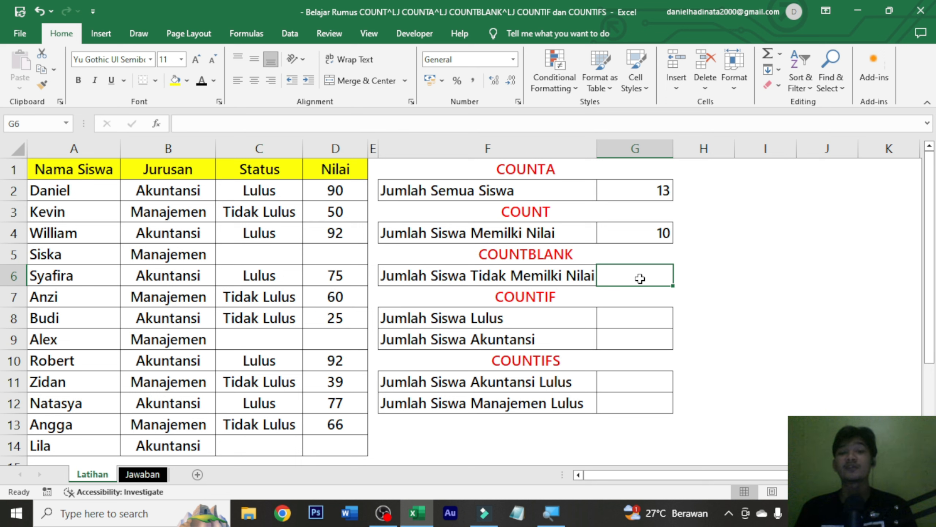
{"action": "left_click", "coordinate": [564, 280]}
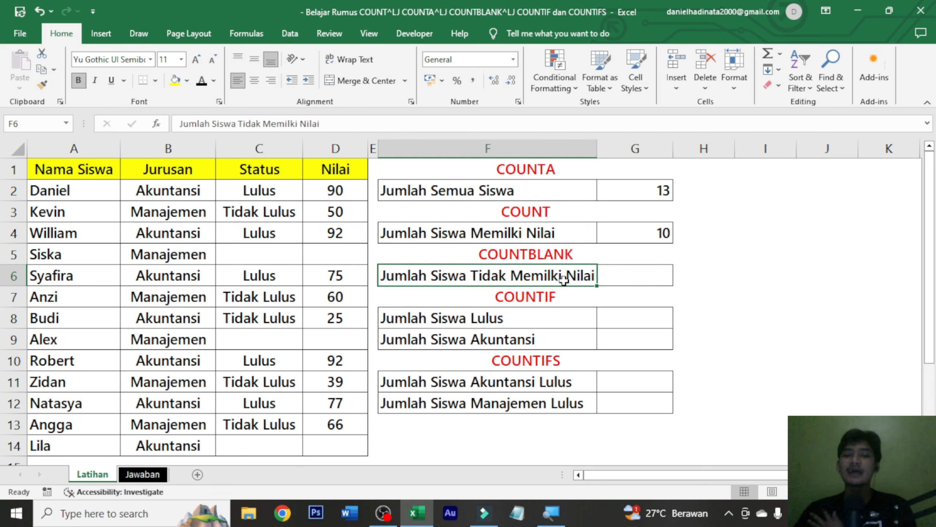
{"action": "left_click", "coordinate": [636, 276]}
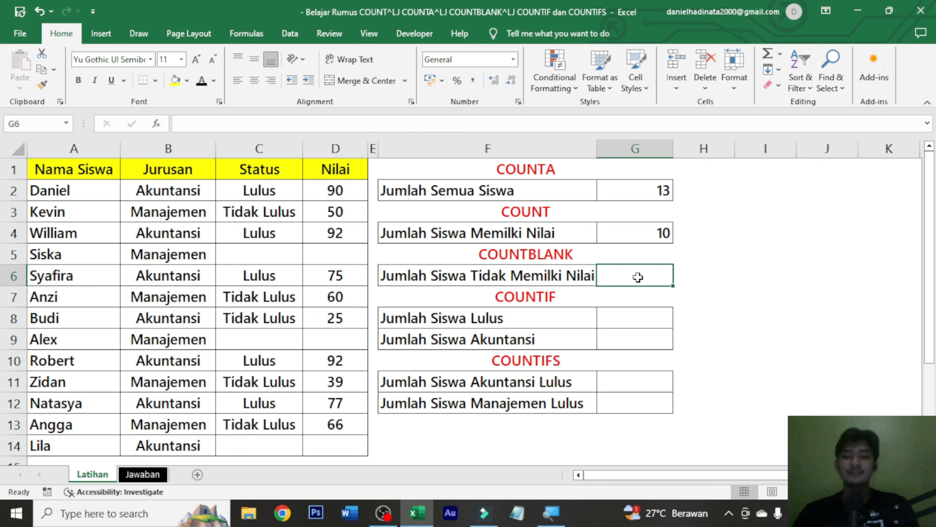
{"action": "type", "text": "="}
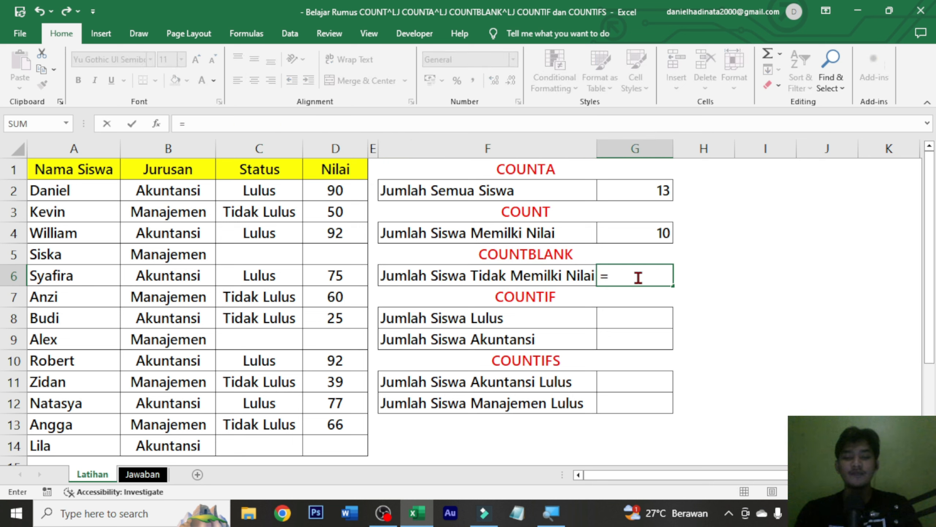
{"action": "type", "text": "countbl"}
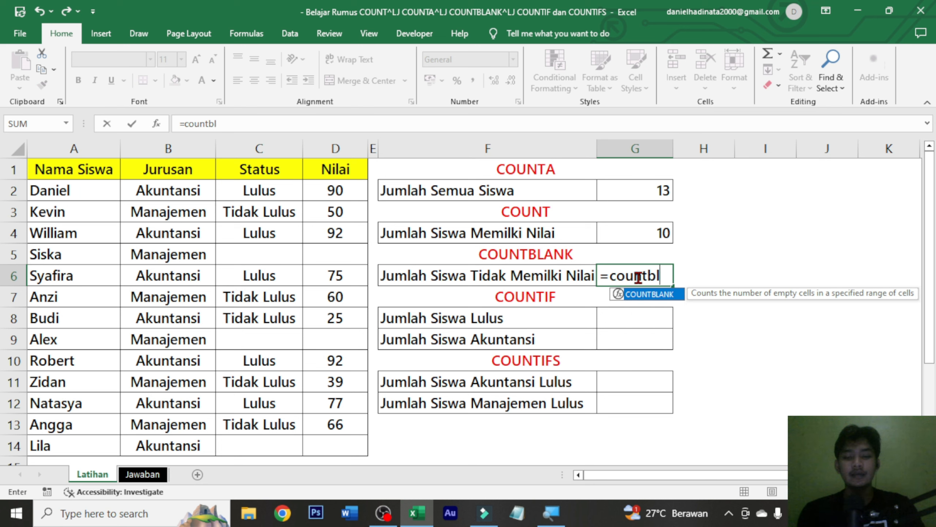
{"action": "type", "text": "ank"}
{"action": "key", "text": "Tab"}
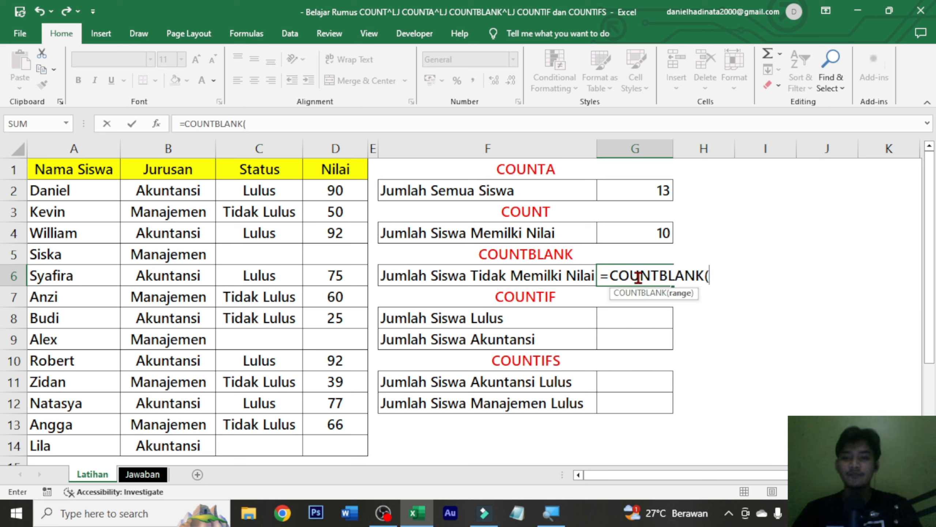
{"action": "left_click_drag", "start_coordinate": [349, 193], "coordinate": [340, 449]}
{"action": "type", "text": ")"}
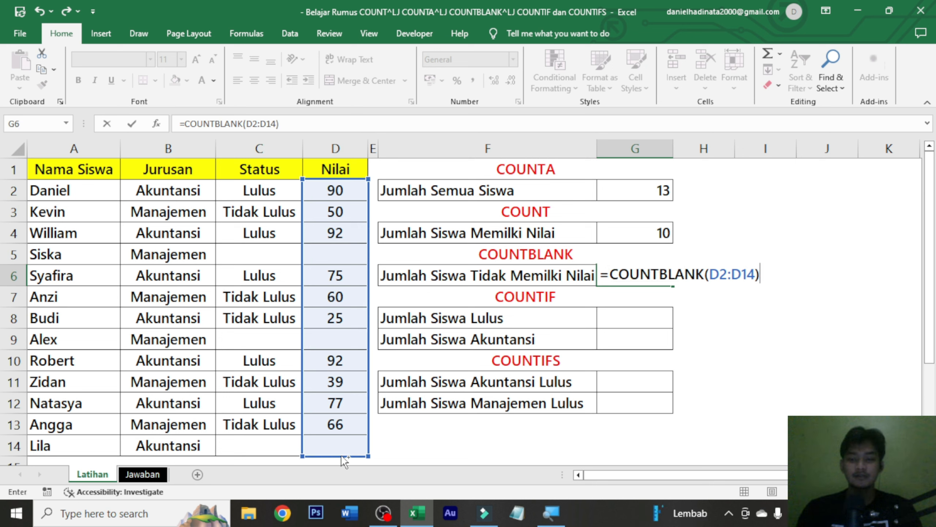
{"action": "key", "text": "Return"}
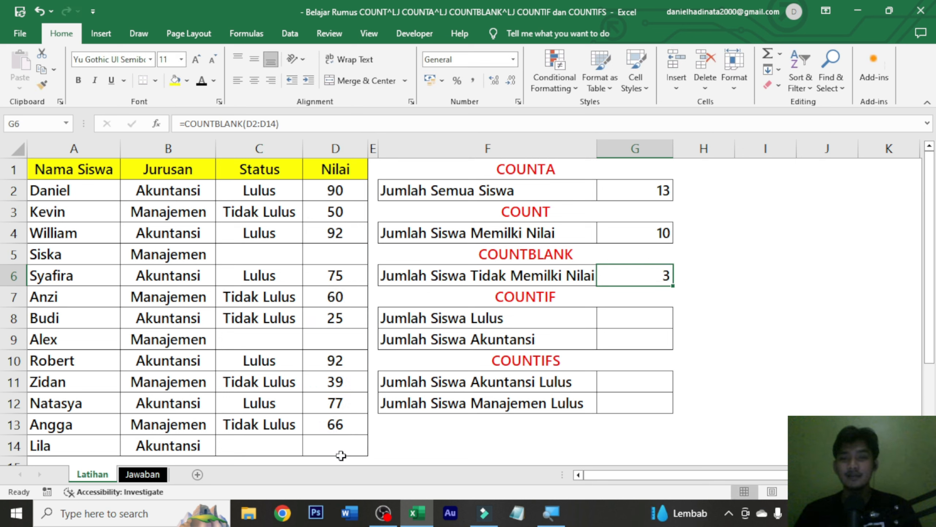
Compare the COUNTA, COUNT and COUNTBLANK results in G2, G4 and G6
{"action": "left_click", "coordinate": [646, 192]}
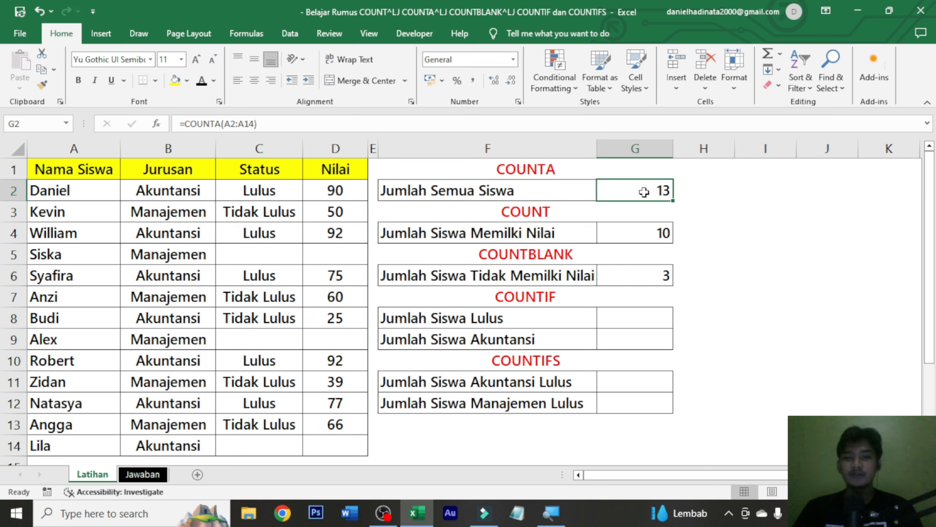
{"action": "left_click", "coordinate": [645, 226]}
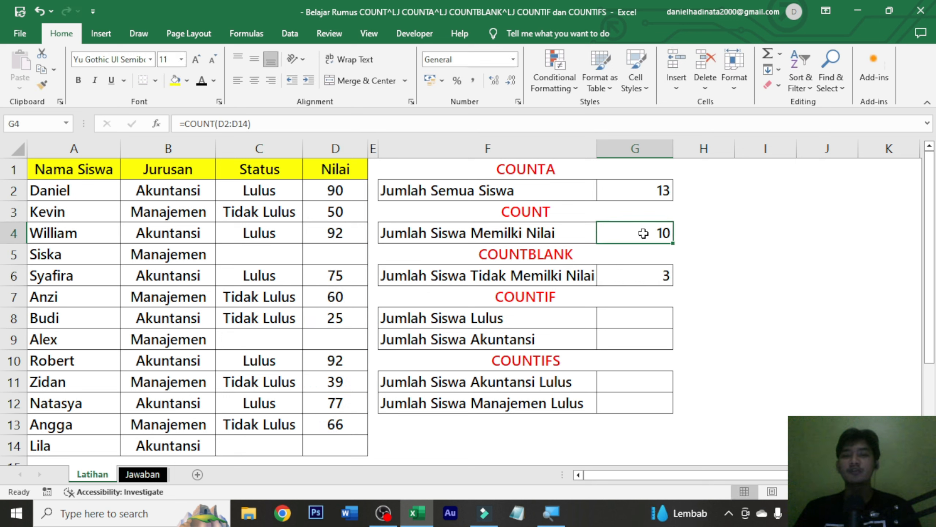
{"action": "left_click", "coordinate": [658, 275]}
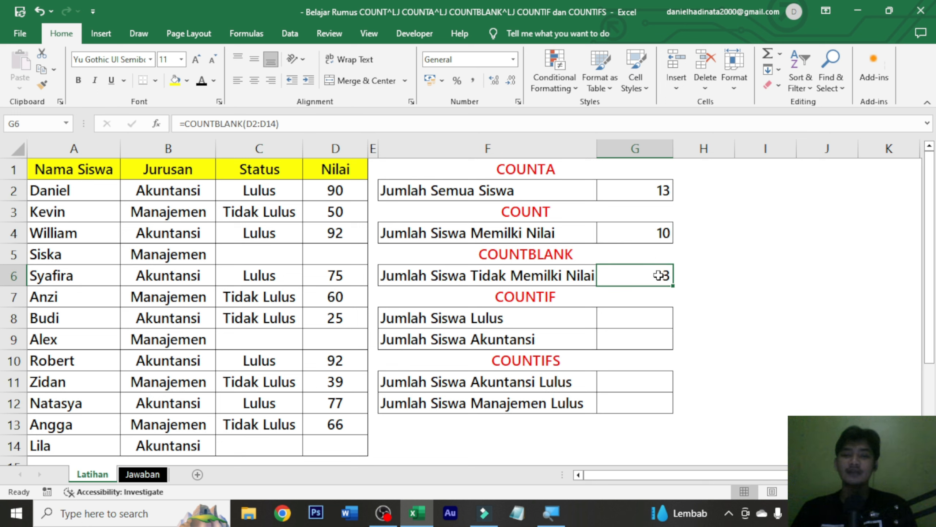
Test the COUNT and COUNTBLANK formulas by temporarily entering 99 in the empty Nilai cell D5 and clearing it again
{"action": "left_click", "coordinate": [348, 256]}
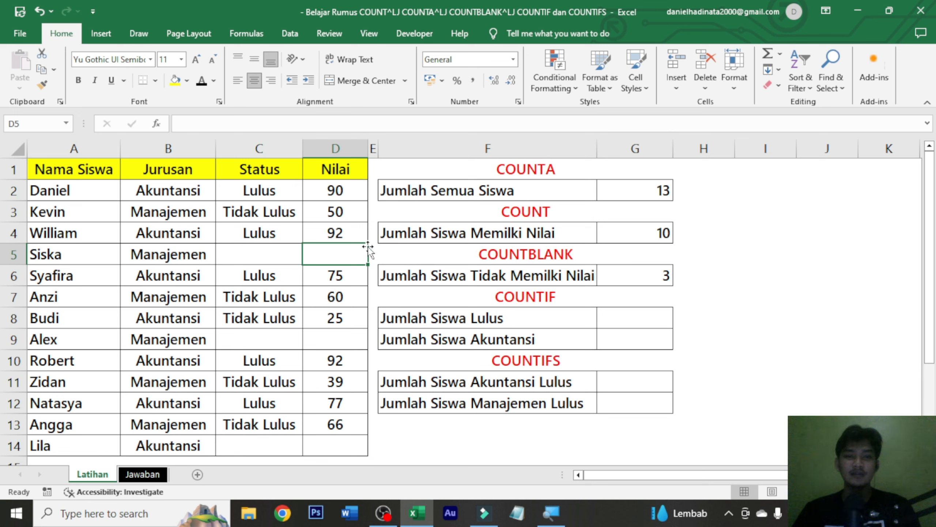
{"action": "type", "text": "99"}
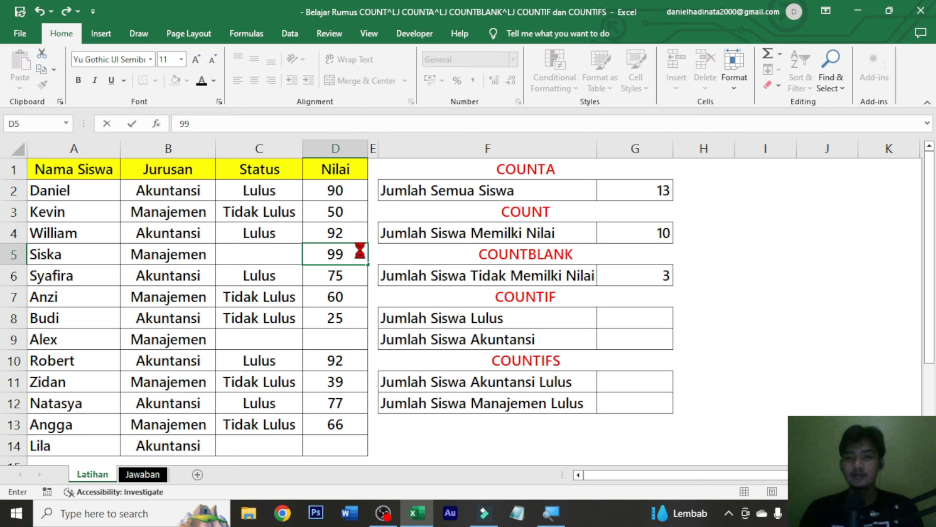
{"action": "key", "text": "ctrl+Return"}
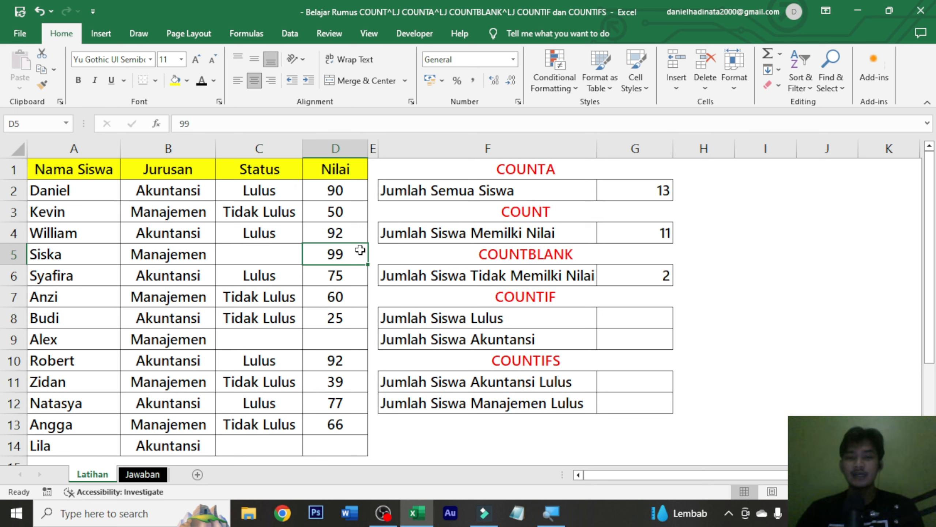
{"action": "left_click", "coordinate": [627, 227]}
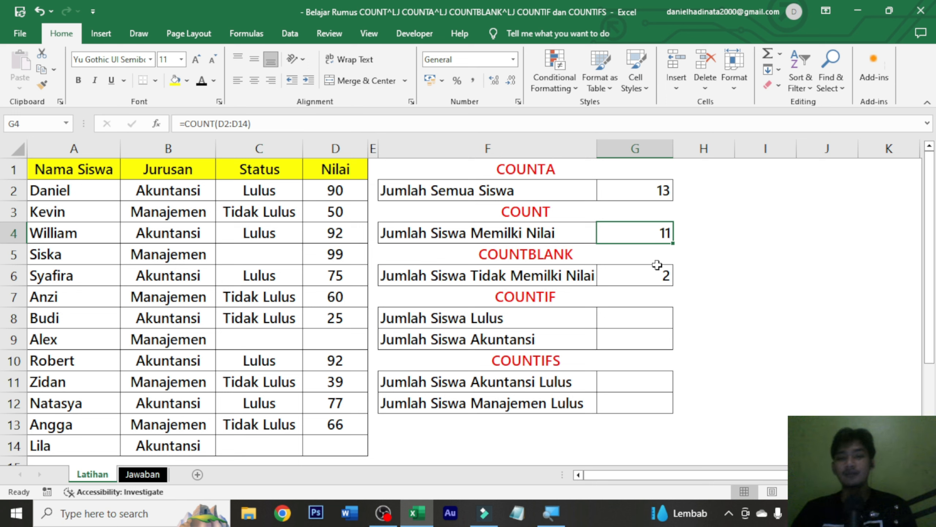
{"action": "left_click", "coordinate": [659, 281]}
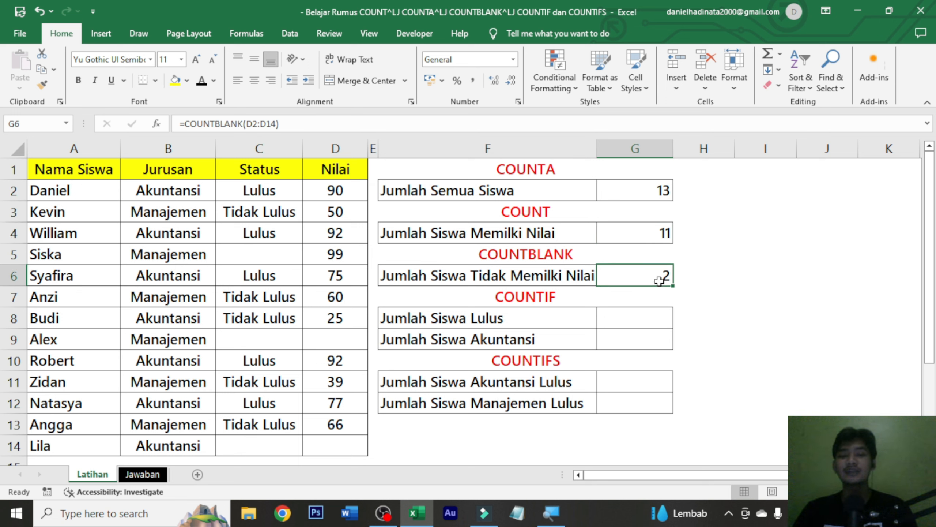
{"action": "left_click", "coordinate": [349, 262]}
{"action": "key", "text": "Delete"}
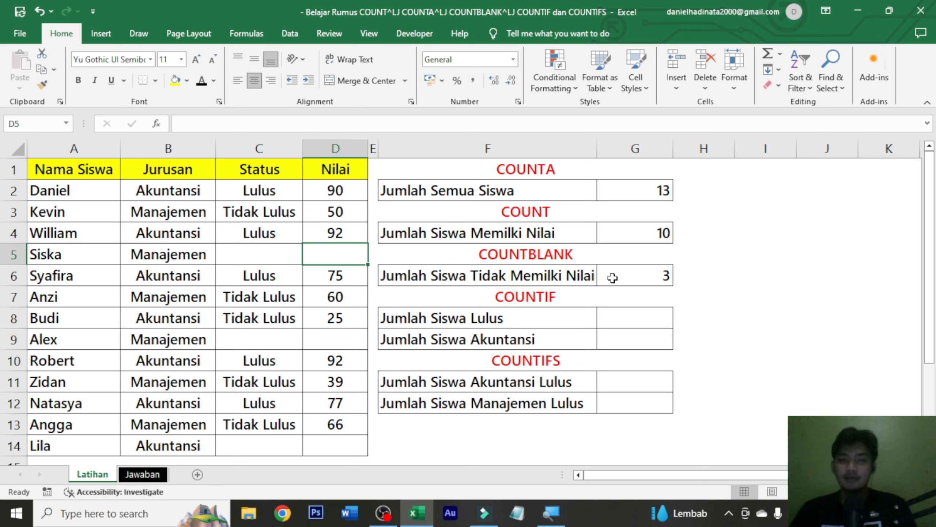
Check the Jumlah Siswa Lulus count in G8 against the Lulus cells C2, C4, C6, C10 and C12 in the Status column
{"action": "left_click", "coordinate": [630, 320]}
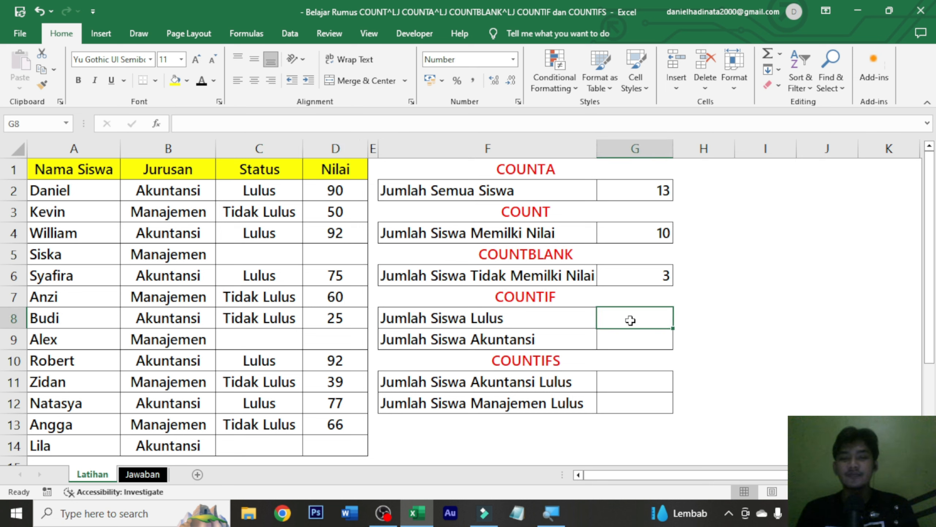
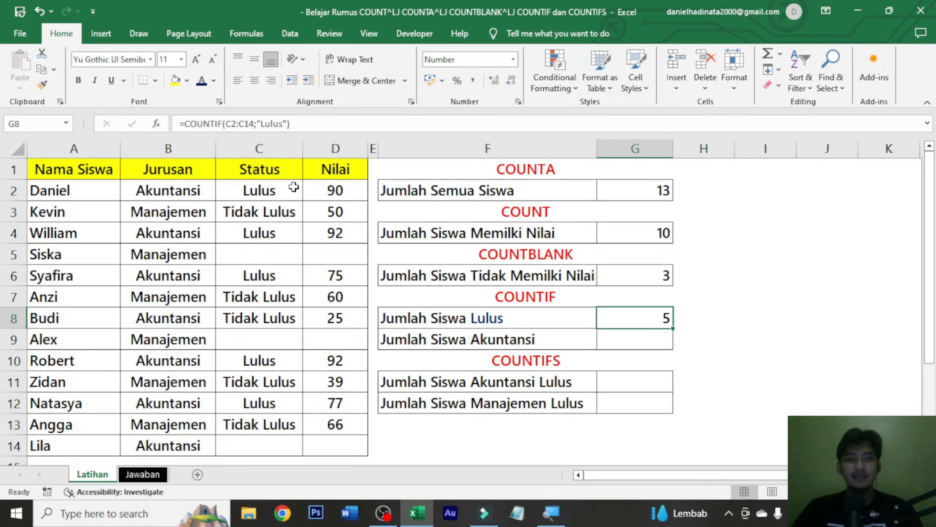
{"action": "left_click", "coordinate": [258, 190]}
{"action": "left_click", "coordinate": [264, 227], "text": "ctrl"}
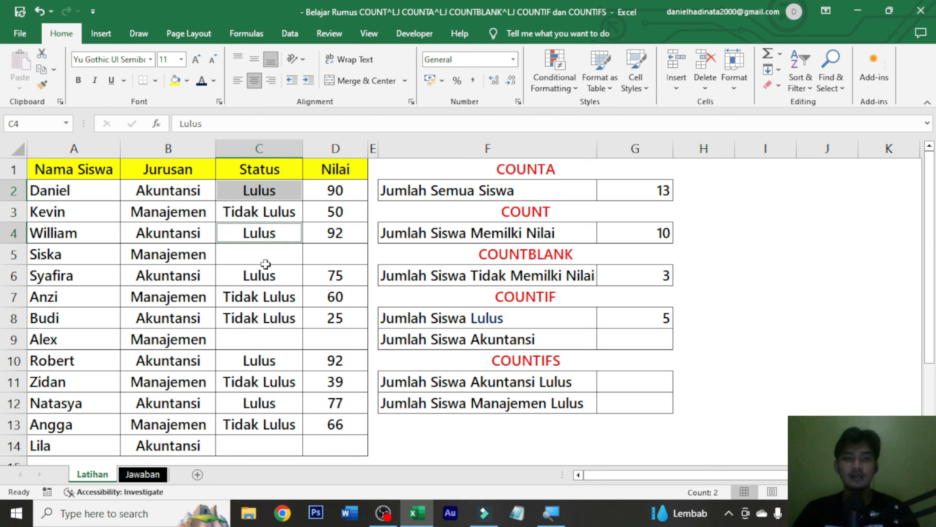
{"action": "left_click", "coordinate": [266, 273], "text": "ctrl"}
{"action": "left_click", "coordinate": [271, 355], "text": "ctrl"}
{"action": "left_click", "coordinate": [277, 394], "text": "ctrl"}
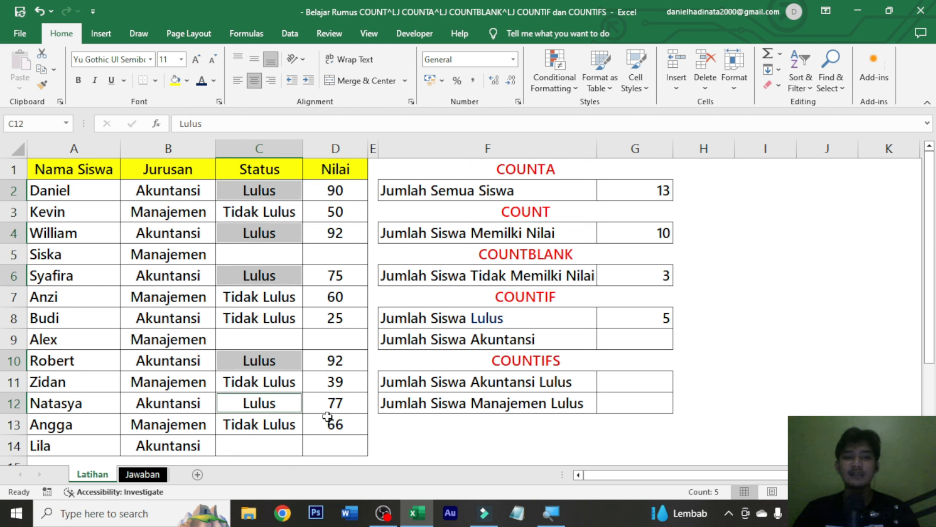
Color the word Akuntansi dark blue in the Jumlah Siswa Akuntansi label in F9
{"action": "left_click", "coordinate": [654, 345]}
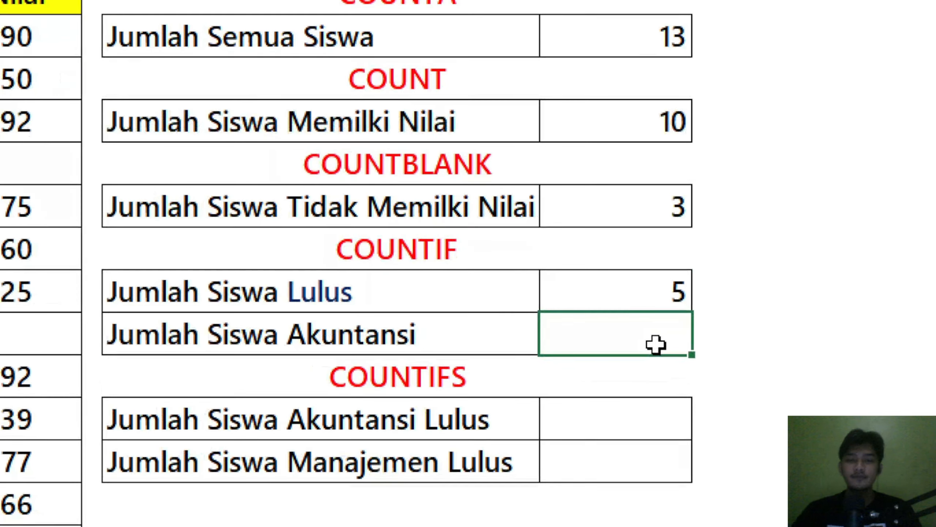
{"action": "double_click", "coordinate": [495, 326]}
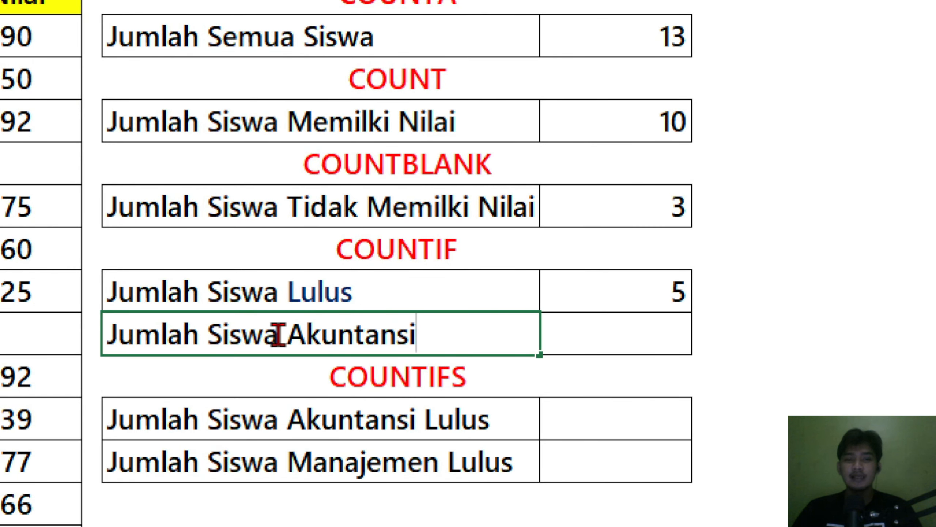
{"action": "left_click_drag", "start_coordinate": [285, 331], "coordinate": [484, 328]}
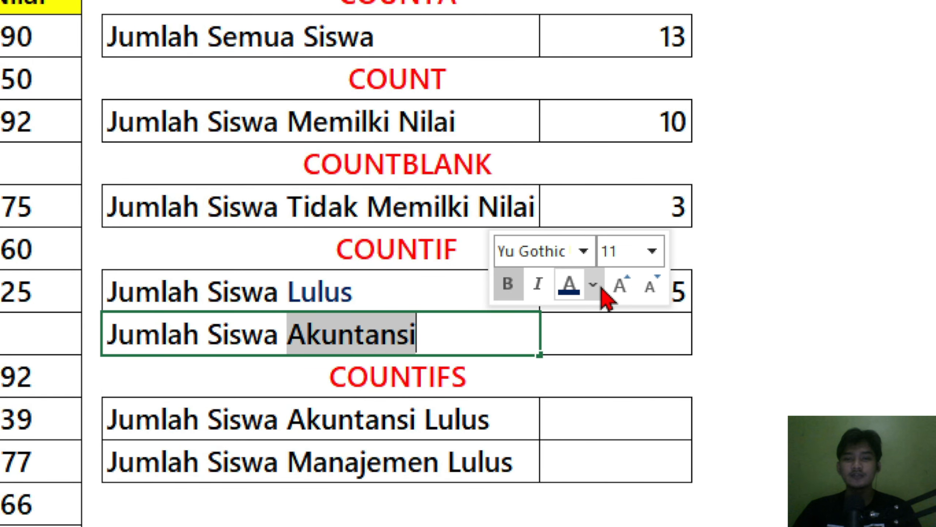
{"action": "left_click", "coordinate": [578, 290]}
Count the accounting students in G9, beside Jumlah Siswa Akuntansi, with the formula =COUNTIF(B2:B14;"Akuntansi")
{"action": "left_click", "coordinate": [591, 330]}
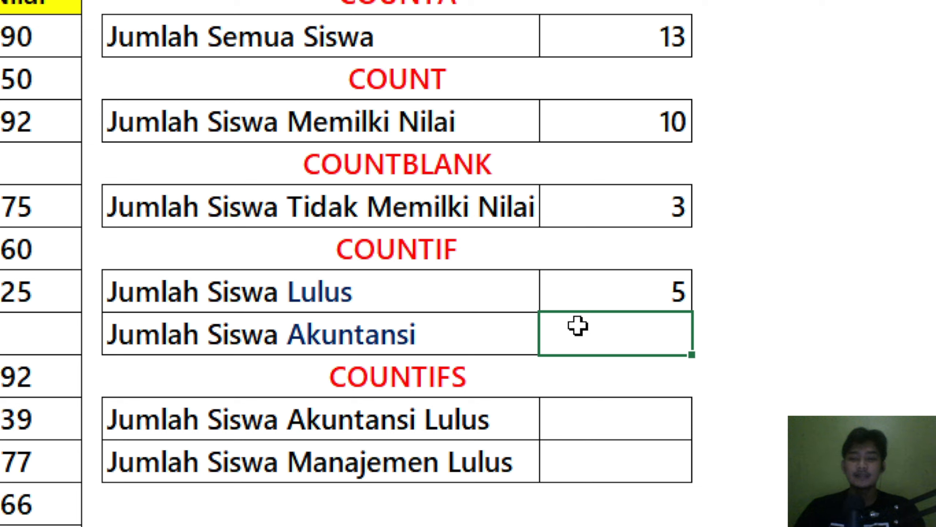
{"action": "type", "text": "=coutnif"}
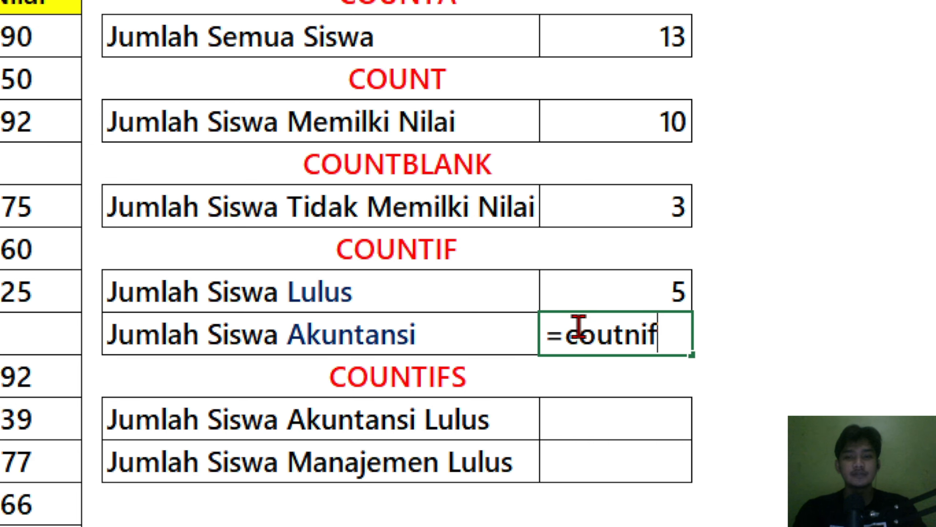
{"action": "key", "text": "BackSpace"}
{"action": "key", "text": "BackSpace"}
{"action": "key", "text": "BackSpace"}
{"action": "key", "text": "BackSpace"}
{"action": "type", "text": "ntif"}
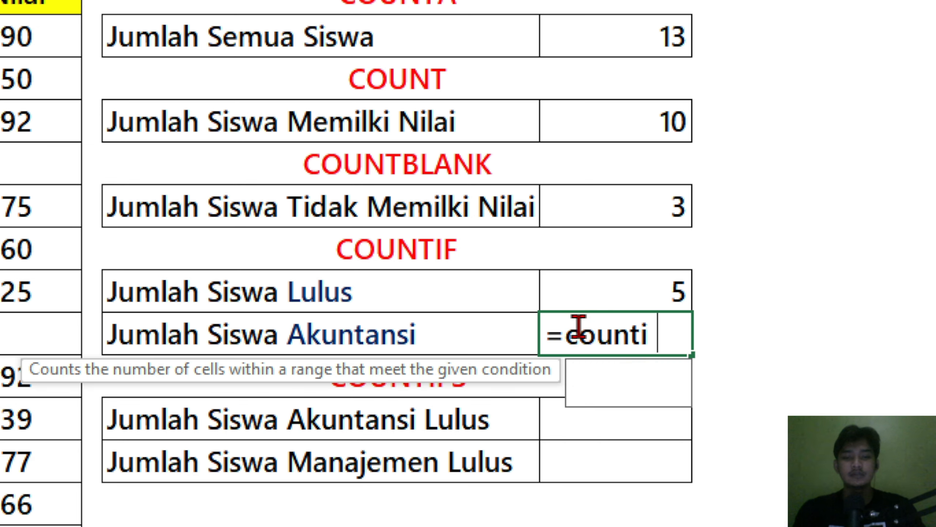
{"action": "key", "text": "Tab"}
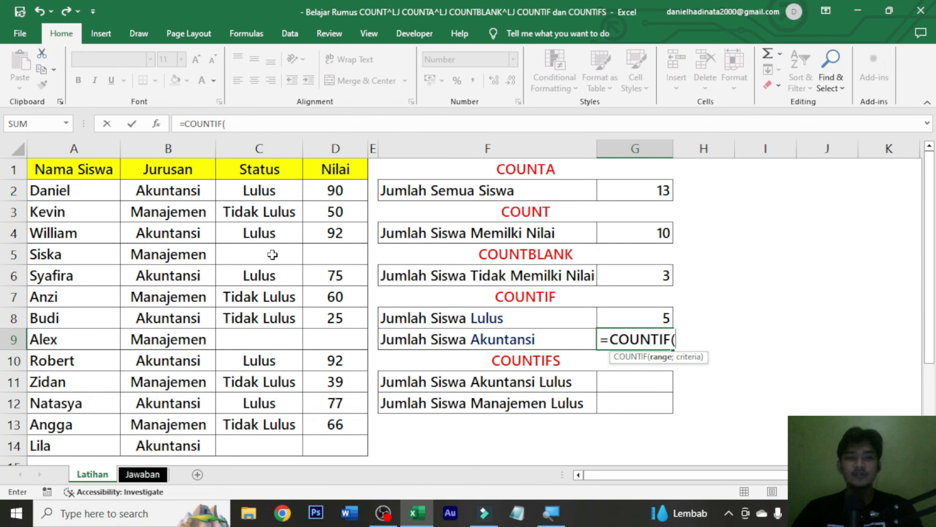
{"action": "left_click_drag", "start_coordinate": [201, 192], "coordinate": [166, 446]}
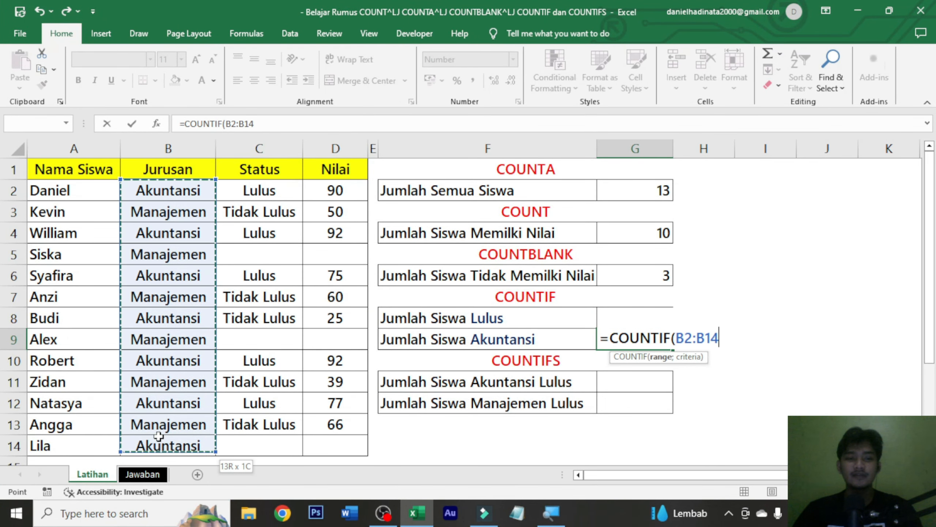
{"action": "type", "text": ";"}
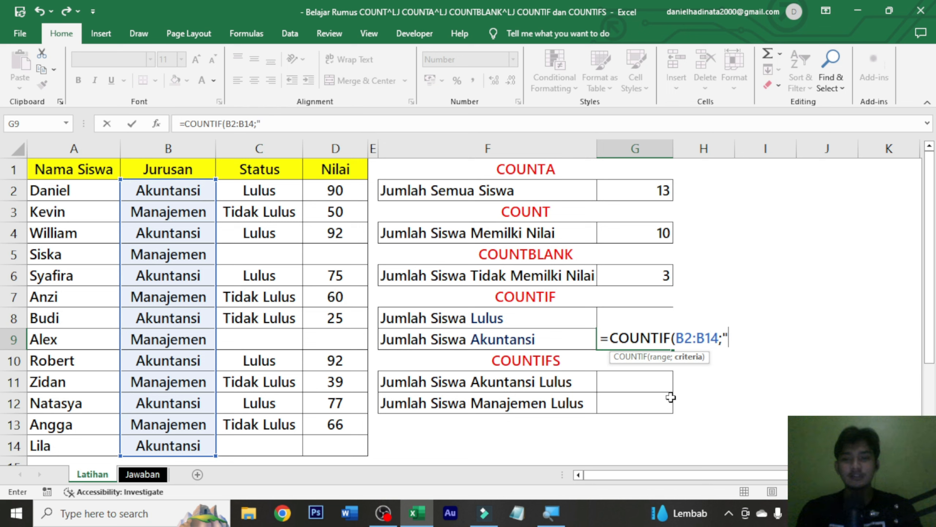
{"action": "type", "text": "\"Ak"}
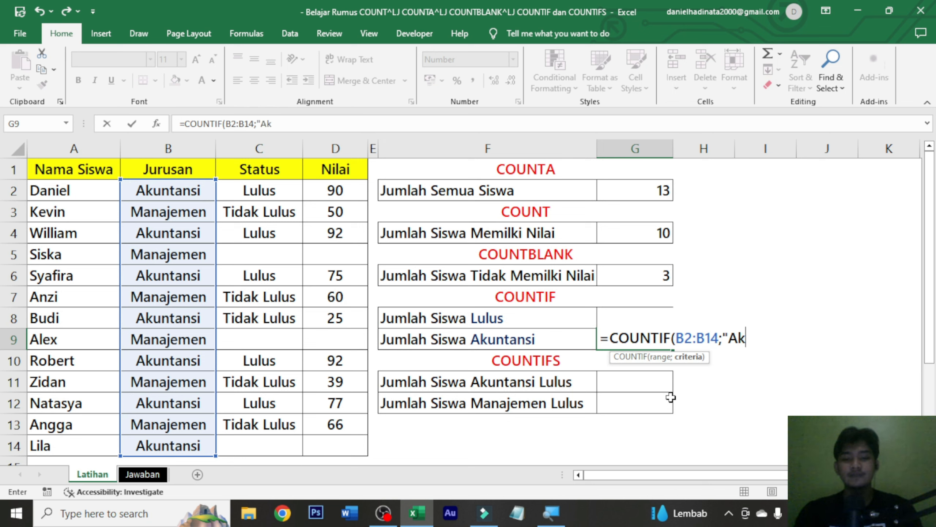
{"action": "type", "text": "untansi\""}
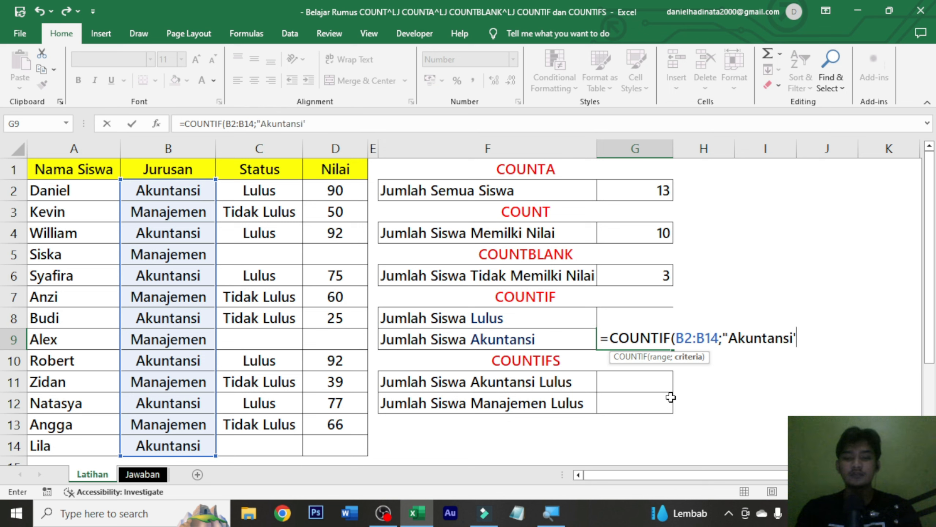
{"action": "key", "text": "Return"}
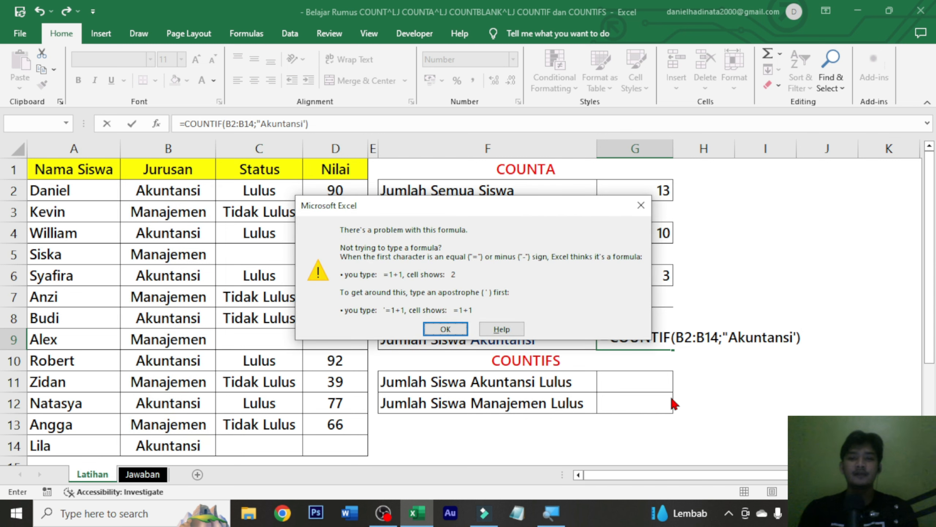
{"action": "key", "text": "Return"}
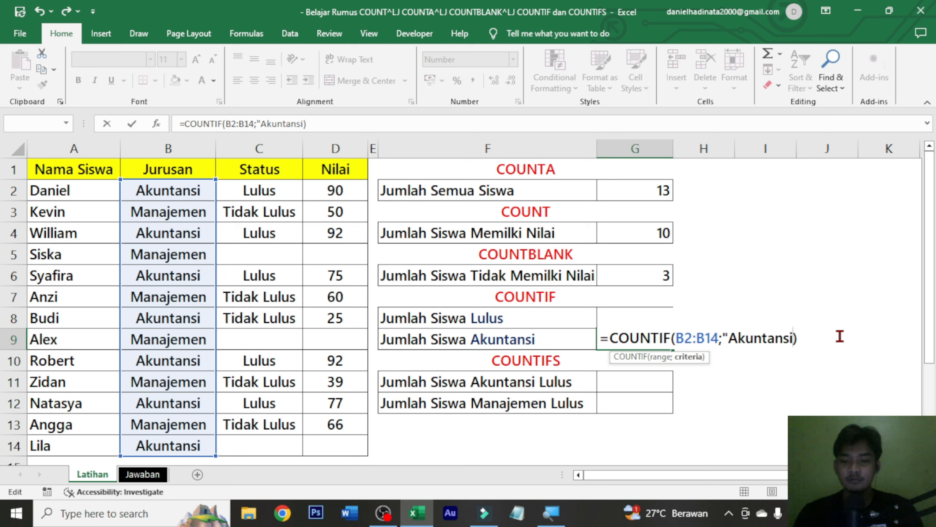
{"action": "key", "text": "Left"}
{"action": "type", "text": "\""}
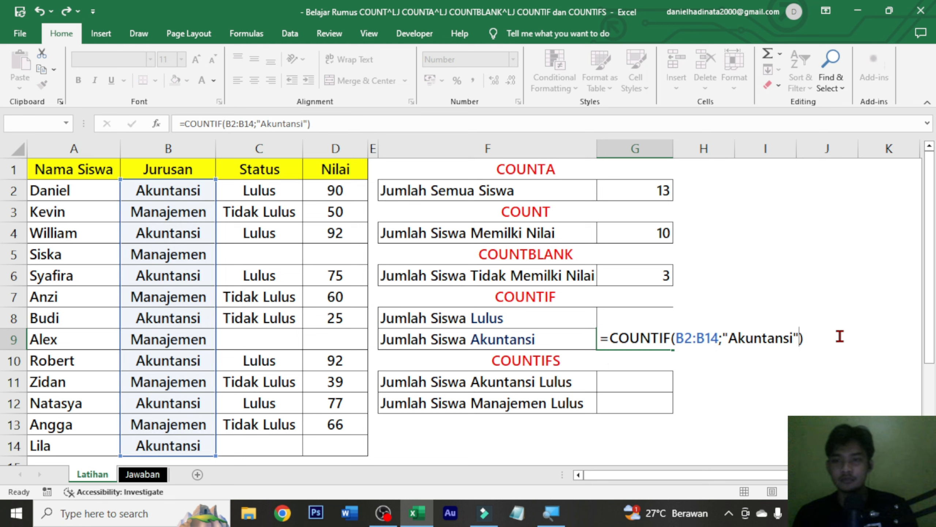
Confirm the COUNTIF formula in G9 and check its count against the Akuntansi cells B2, B4, B6, B8, B10, B12 and B14
{"action": "key", "text": "Return"}
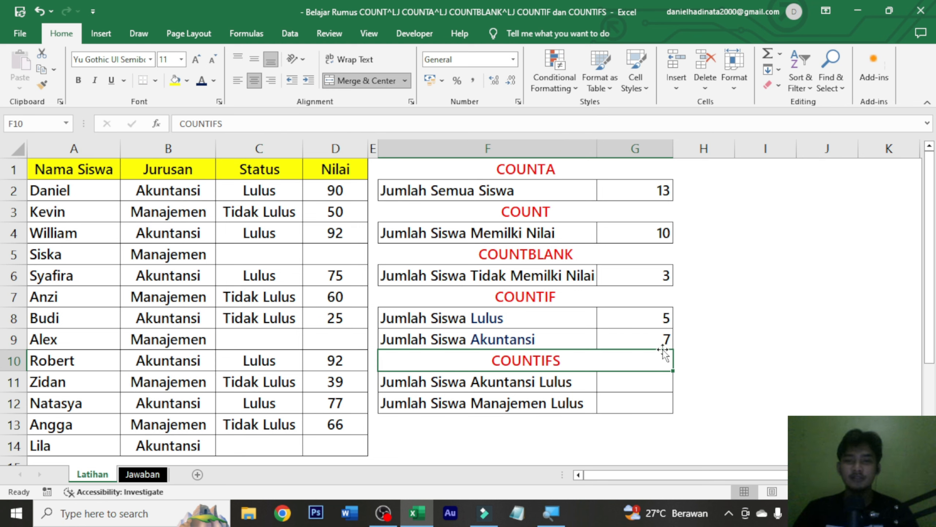
{"action": "left_click", "coordinate": [662, 337]}
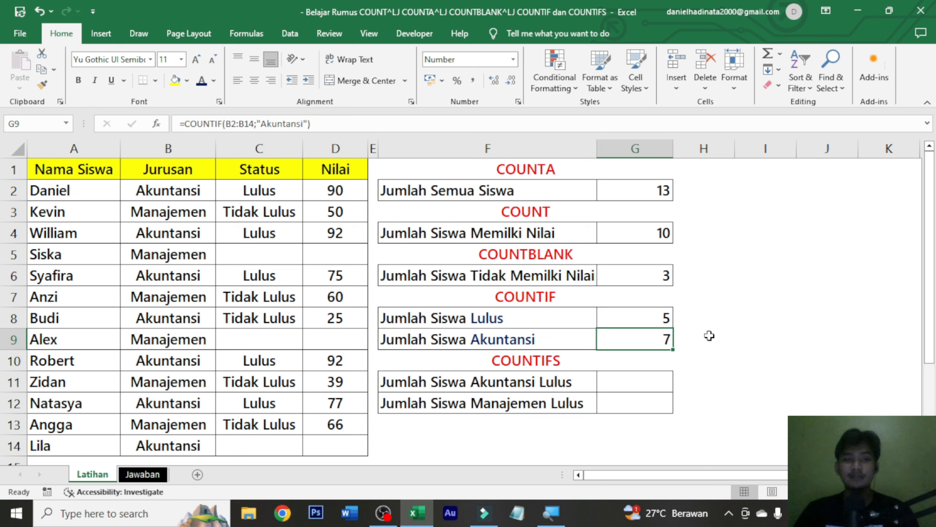
{"action": "left_click", "coordinate": [189, 190]}
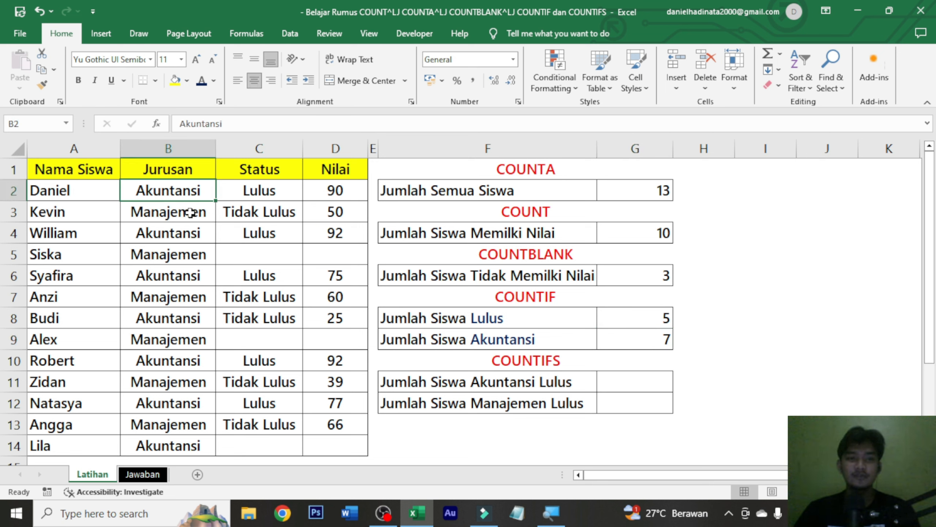
{"action": "left_click", "coordinate": [178, 231], "text": "ctrl"}
{"action": "left_click", "coordinate": [178, 272], "text": "ctrl"}
{"action": "left_click", "coordinate": [183, 318], "text": "ctrl"}
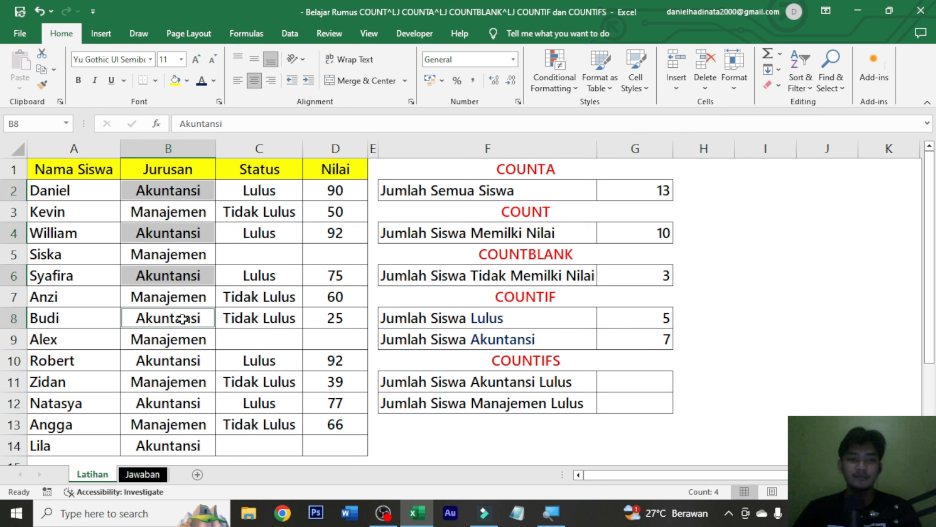
{"action": "left_click", "coordinate": [180, 363], "text": "ctrl"}
{"action": "left_click", "coordinate": [188, 404], "text": "ctrl"}
{"action": "left_click", "coordinate": [193, 445], "text": "ctrl"}
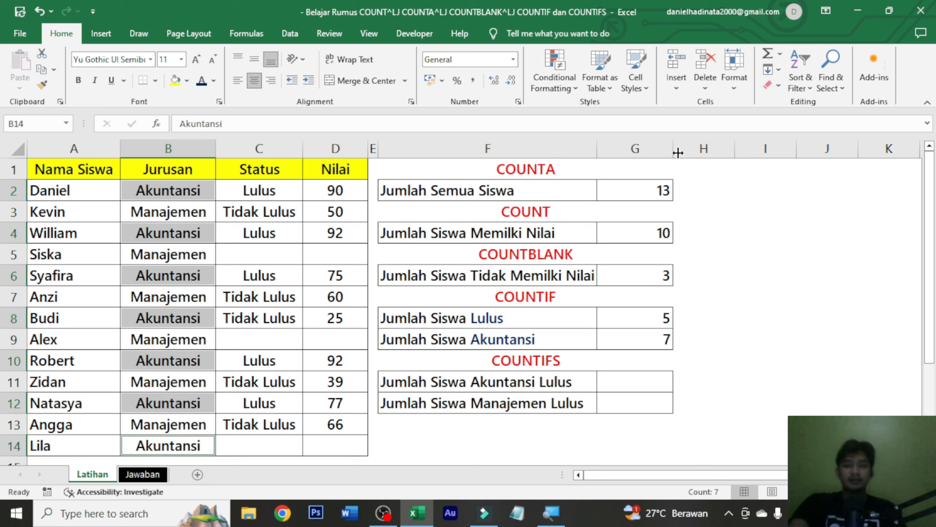
{"action": "left_click", "coordinate": [658, 380]}
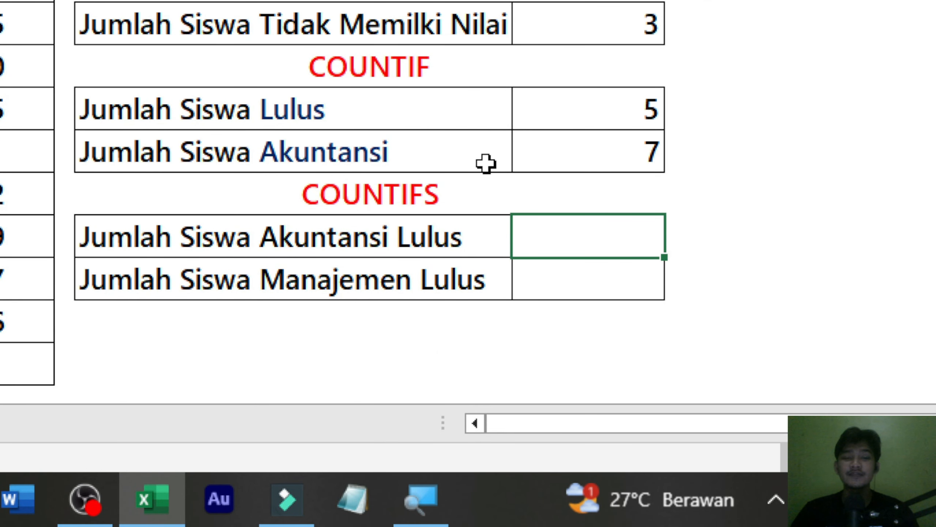
{"action": "left_click", "coordinate": [438, 63]}
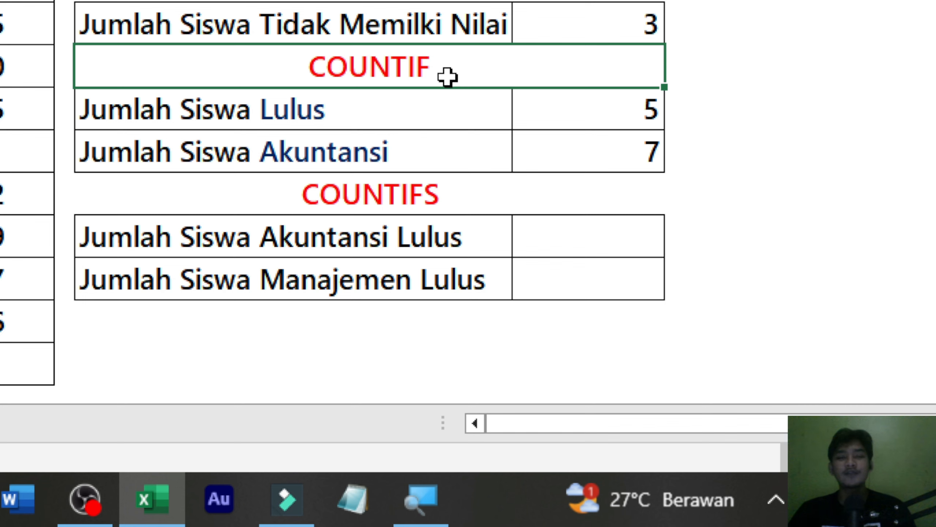
{"action": "left_click", "coordinate": [467, 188]}
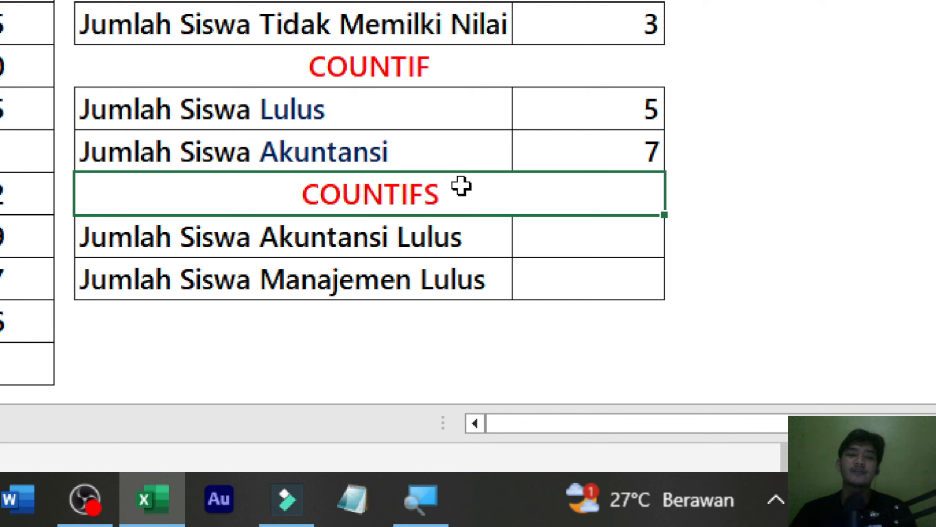
In the Jumlah Siswa Akuntansi Lulus label in F11, color the word Akuntansi dark blue and the word Lulus green
{"action": "left_click", "coordinate": [471, 229]}
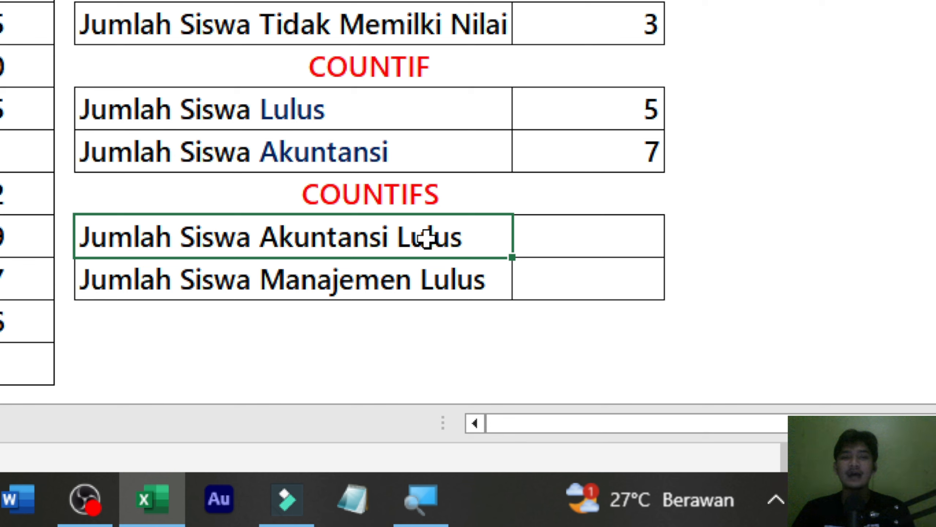
{"action": "double_click", "coordinate": [387, 236]}
{"action": "left_click_drag", "start_coordinate": [387, 236], "coordinate": [261, 232]}
{"action": "left_click", "coordinate": [335, 188]}
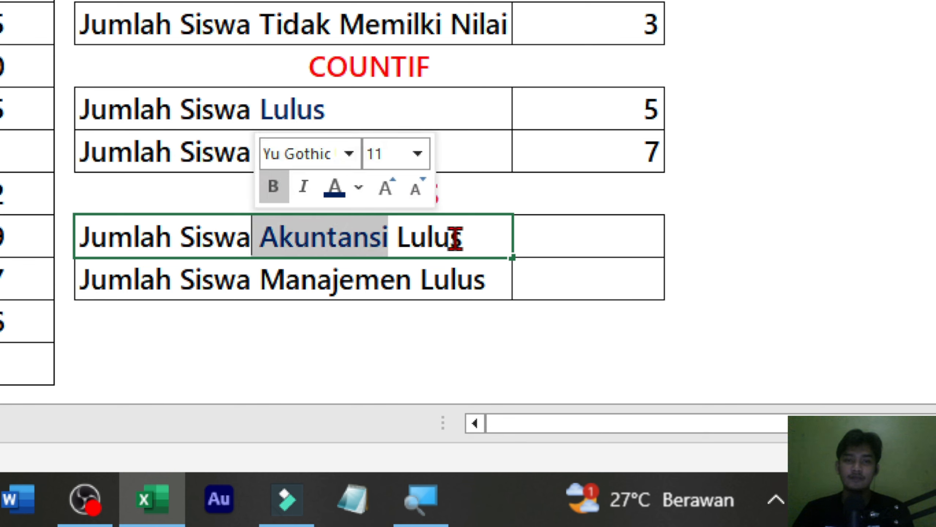
{"action": "left_click", "coordinate": [466, 246]}
{"action": "left_click_drag", "start_coordinate": [466, 245], "coordinate": [397, 237]}
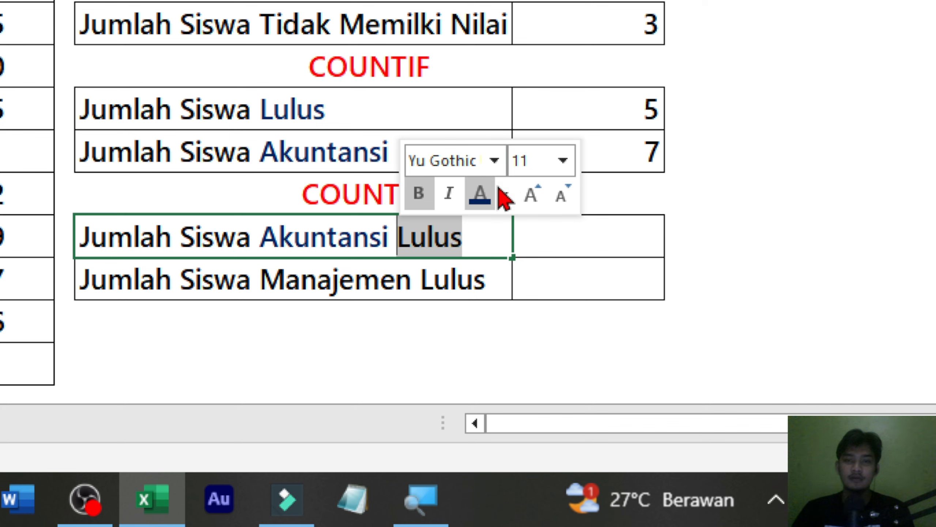
{"action": "left_click", "coordinate": [503, 192]}
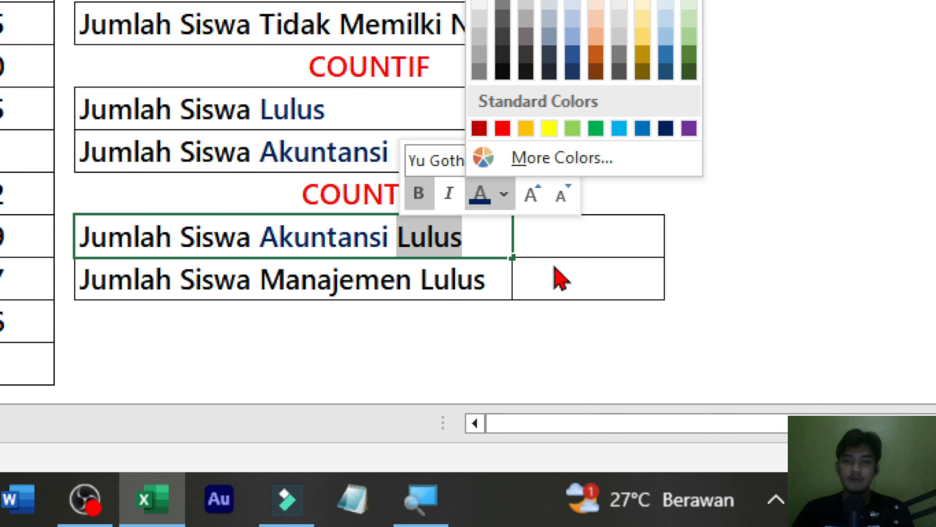
{"action": "left_click", "coordinate": [596, 128]}
Count the accounting students who passed in G11 with the formula =COUNTIFS(B2:B14;"Akuntansi";C2:C14;"Lulus")
{"action": "left_click", "coordinate": [597, 237]}
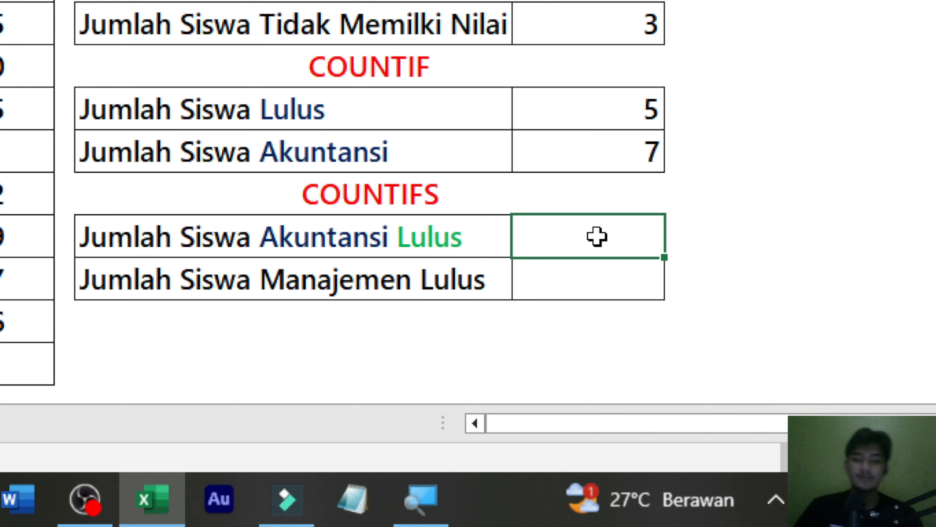
{"action": "type", "text": "=counti"}
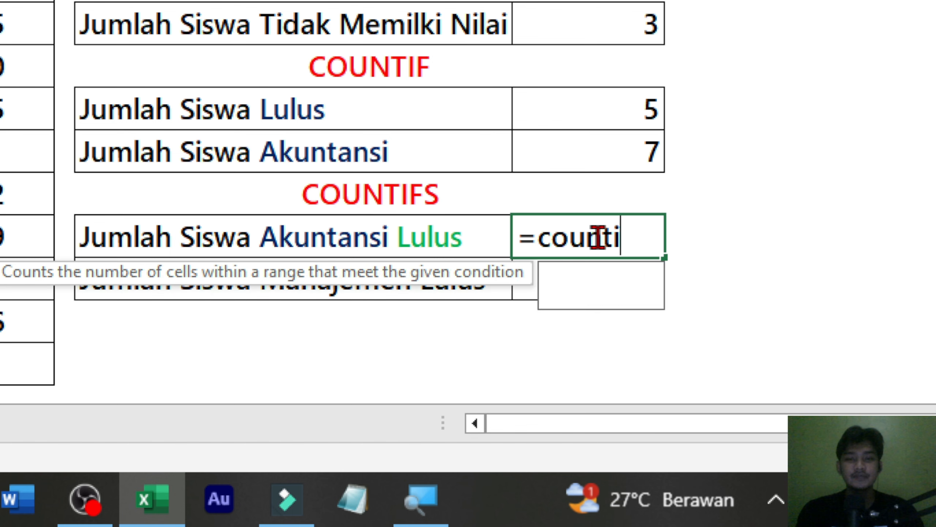
{"action": "key", "text": "Down"}
{"action": "key", "text": "Tab"}
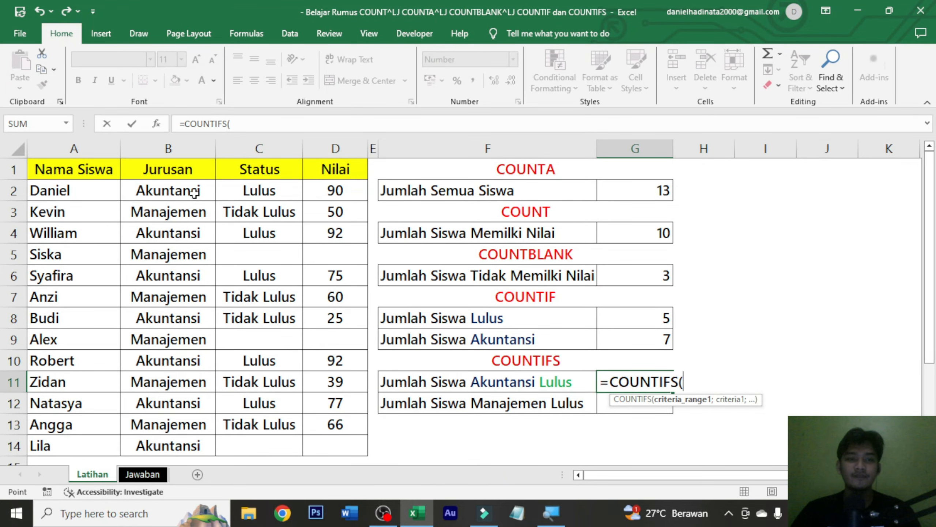
{"action": "left_click_drag", "start_coordinate": [195, 195], "coordinate": [176, 435]}
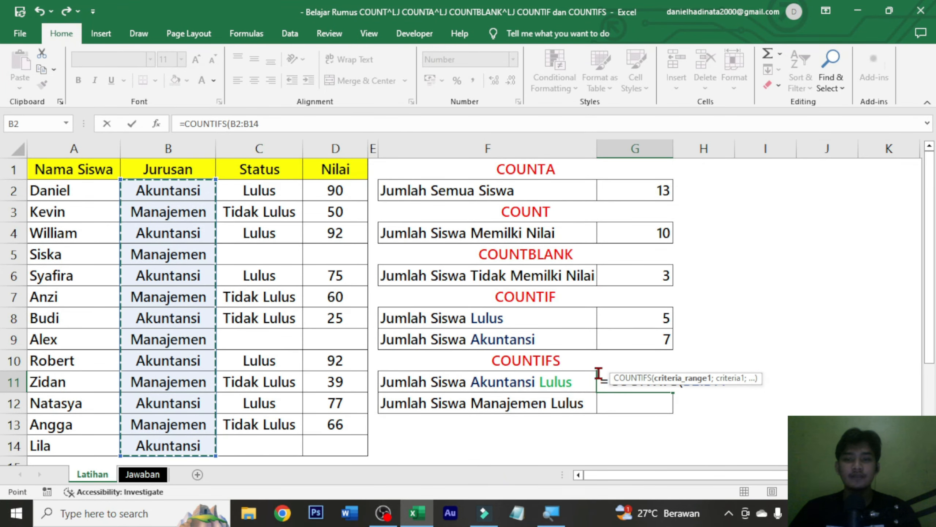
{"action": "type", "text": ";"}
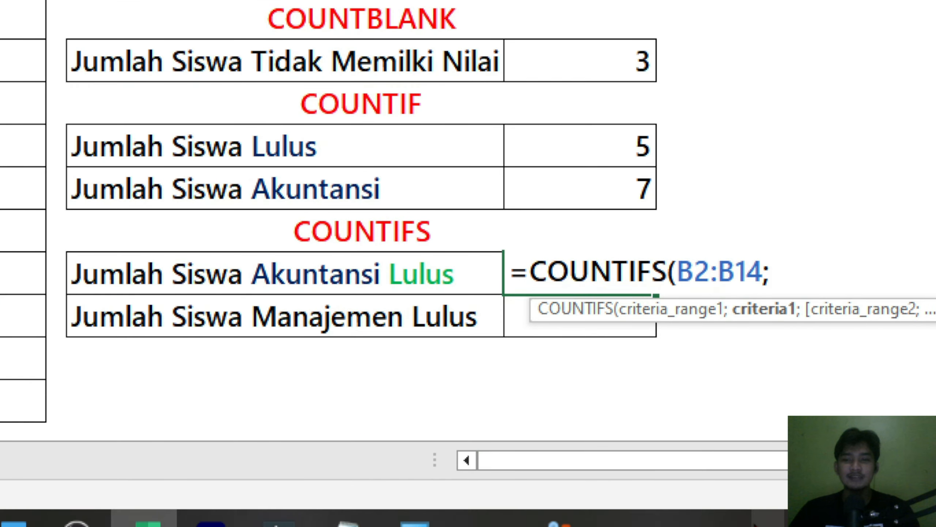
{"action": "type", "text": "\""}
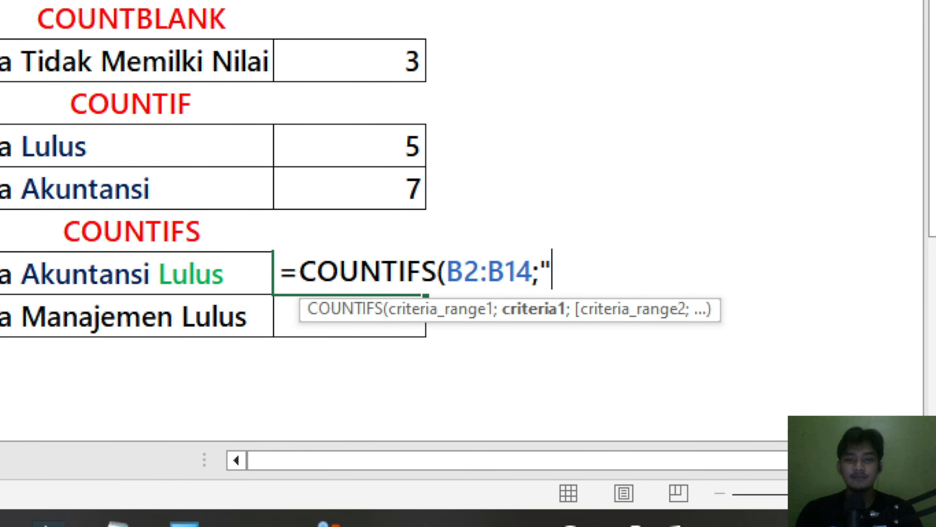
{"action": "type", "text": "Akuntansi"}
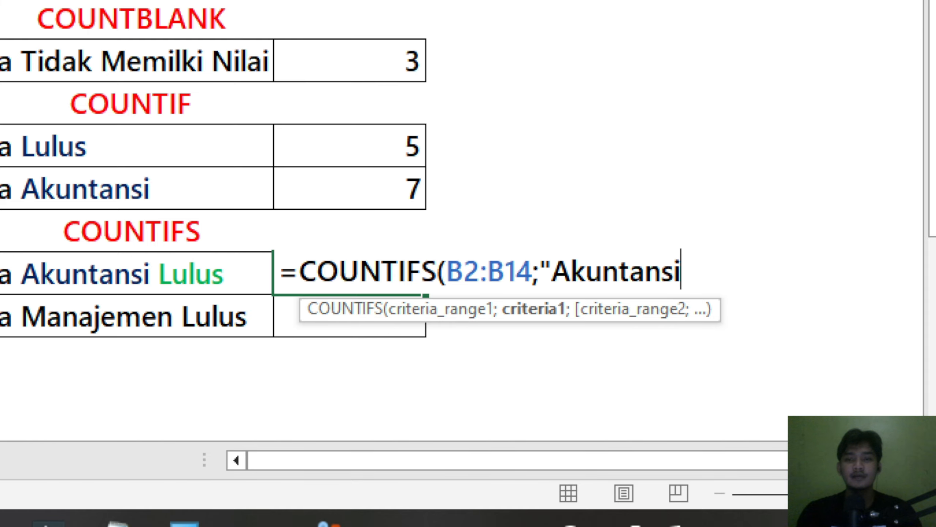
{"action": "type", "text": "\";"}
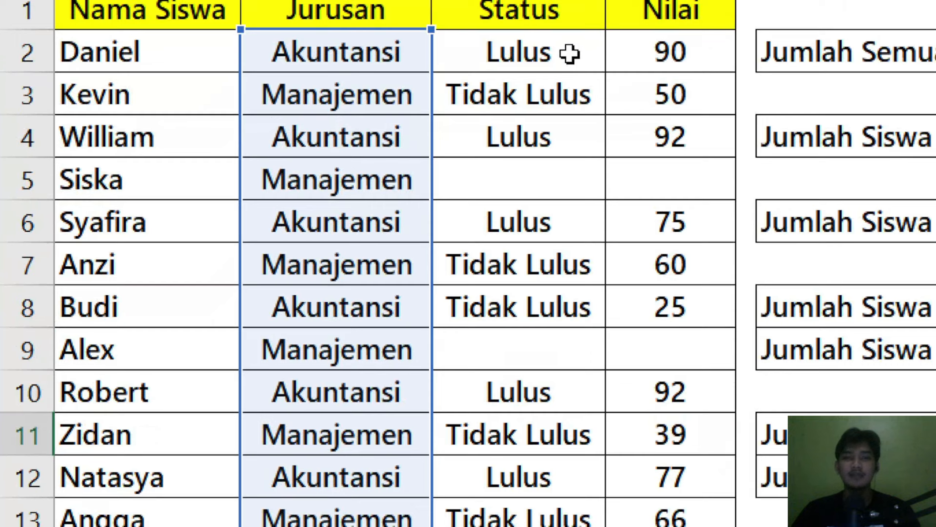
{"action": "left_click_drag", "start_coordinate": [539, 52], "coordinate": [466, 337]}
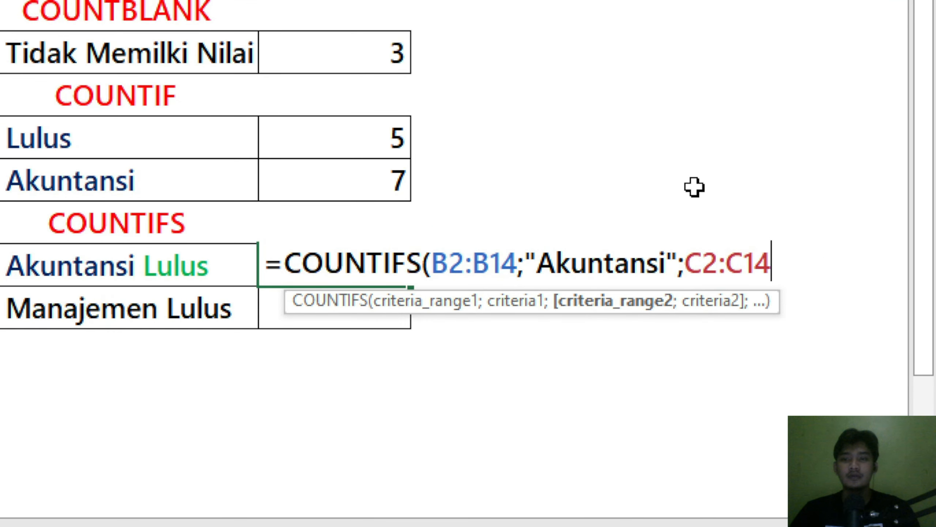
{"action": "type", "text": "; "}
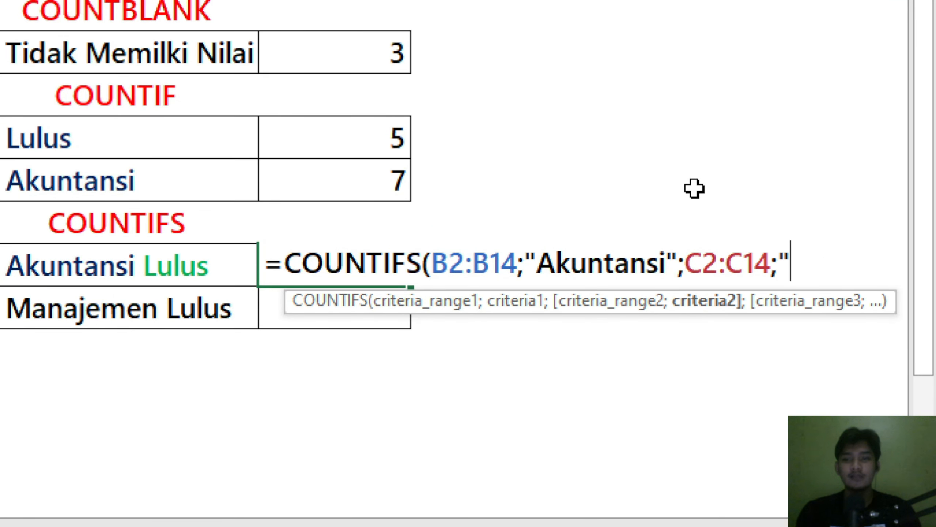
{"action": "type", "text": "Lulus"}
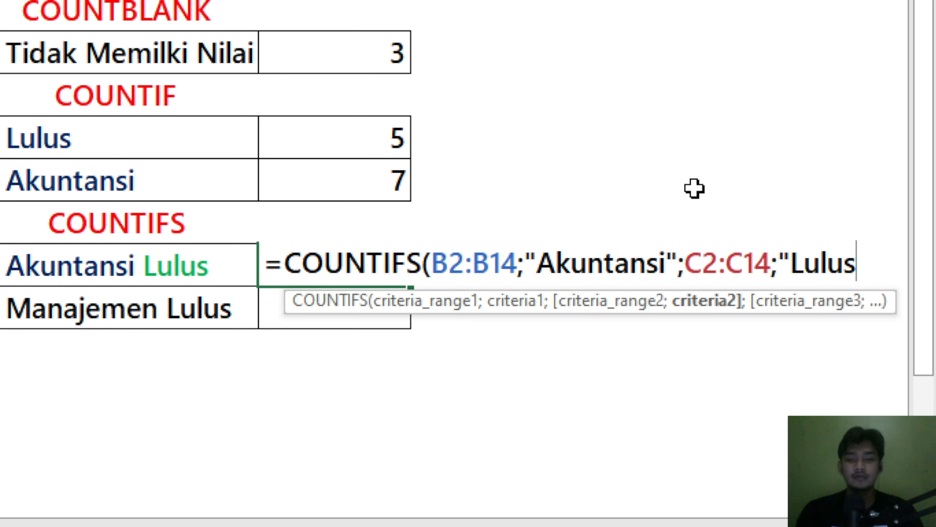
{"action": "type", "text": "\")"}
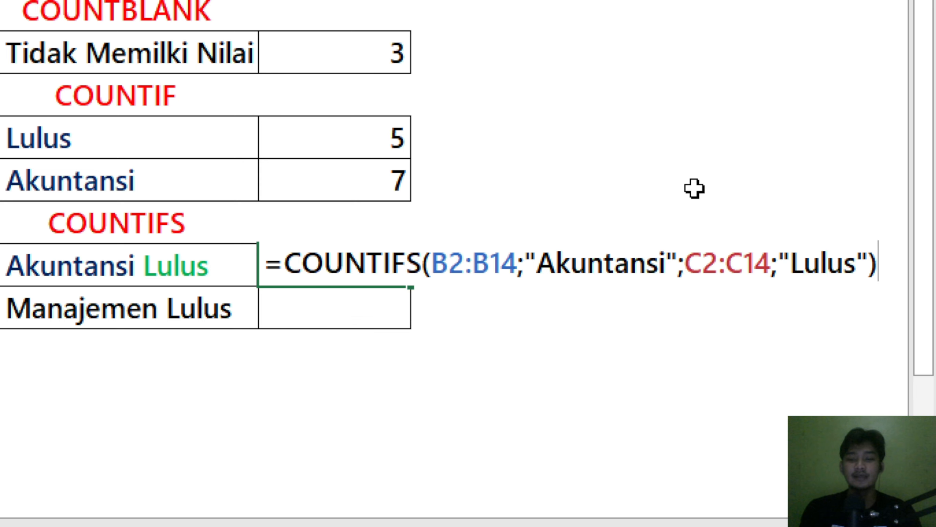
{"action": "key", "text": "ctrl+Return"}
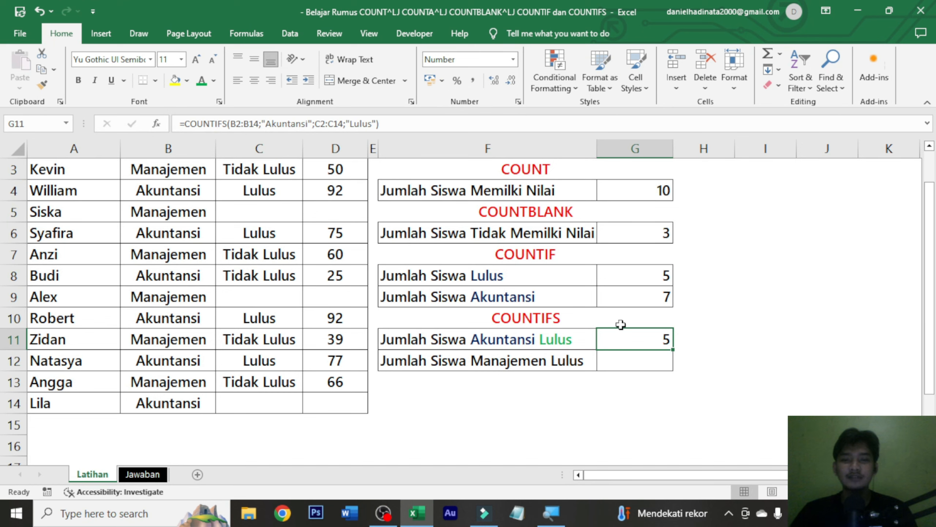
Check the G11 count against the Akuntansi and Lulus pairs in columns B and C of rows 2, 4, 6, 10 and 12
{"action": "scroll", "coordinate": [355, 271], "scroll_direction": "up", "scroll_amount": 1}
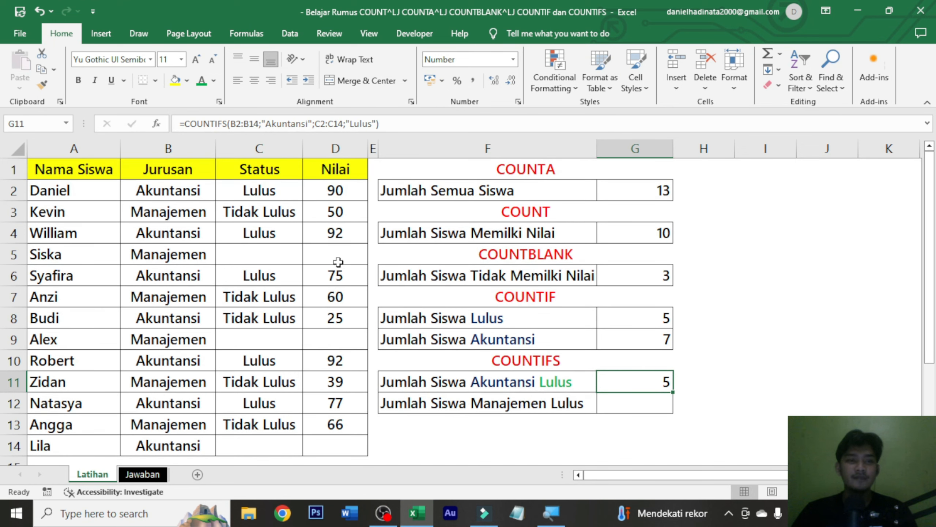
{"action": "left_click_drag", "start_coordinate": [142, 191], "coordinate": [223, 190]}
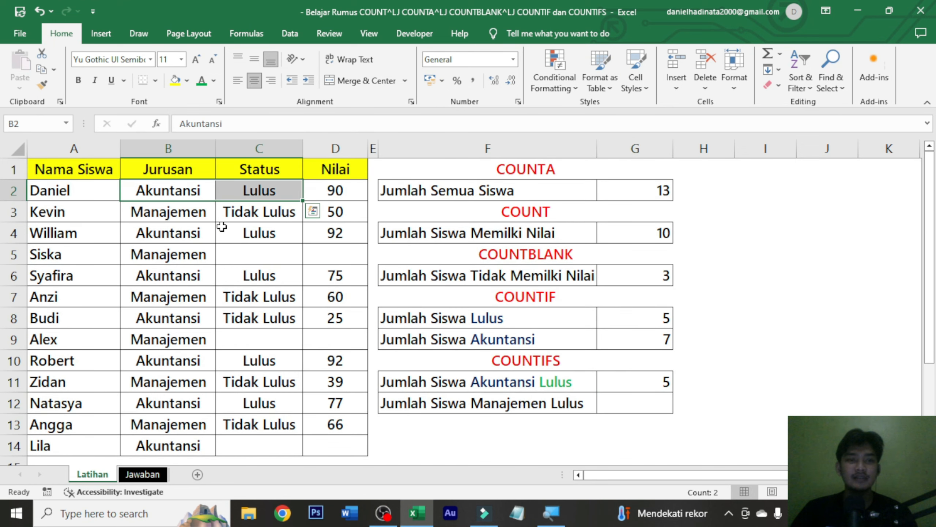
{"action": "left_click_drag", "start_coordinate": [186, 280], "coordinate": [285, 276]}
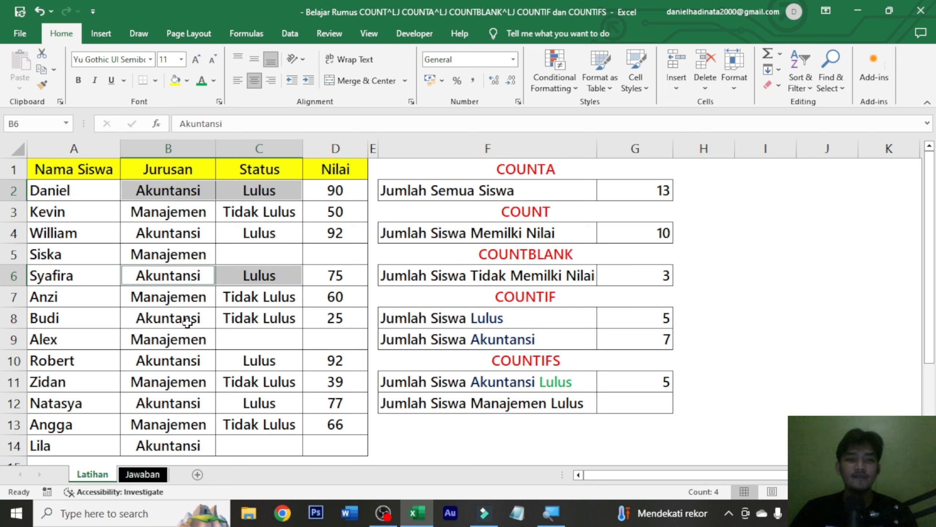
{"action": "left_click_drag", "start_coordinate": [202, 362], "coordinate": [233, 363]}
{"action": "left_click_drag", "start_coordinate": [190, 237], "coordinate": [248, 240]}
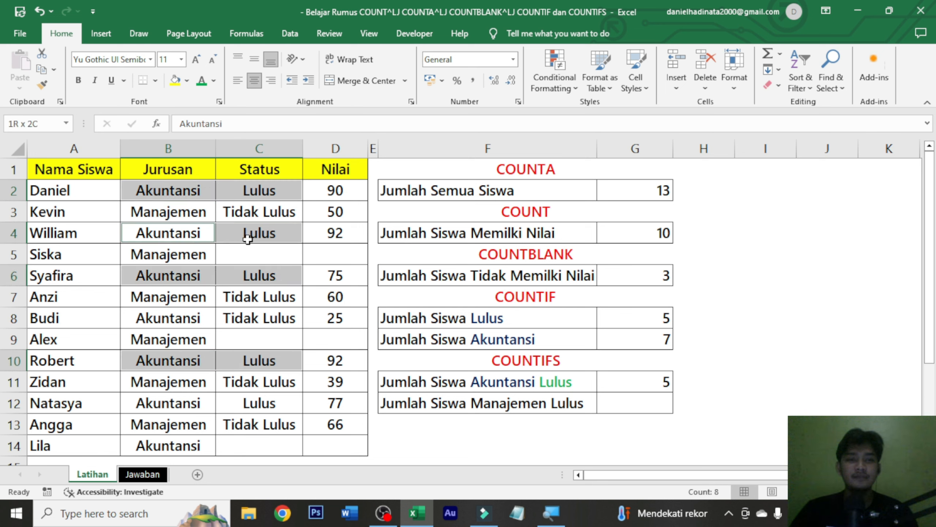
{"action": "left_click_drag", "start_coordinate": [193, 409], "coordinate": [242, 404]}
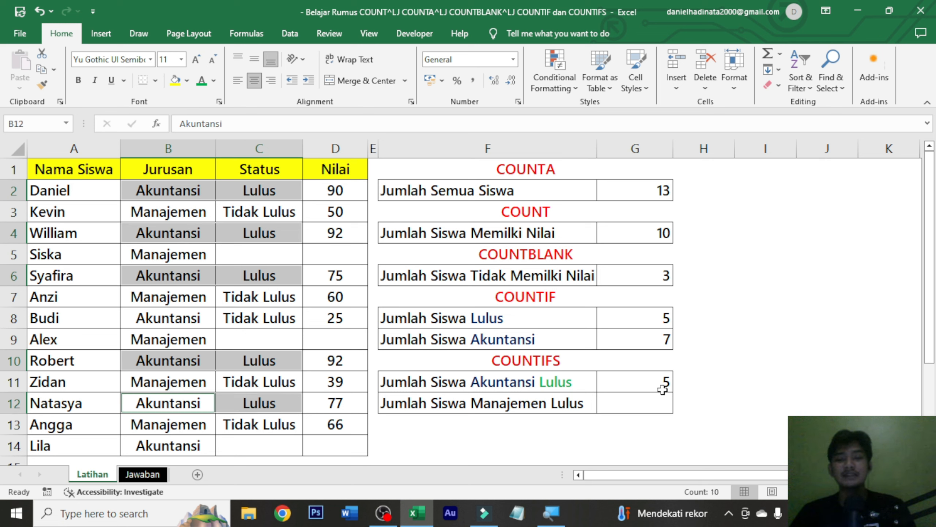
{"action": "left_click", "coordinate": [649, 402]}
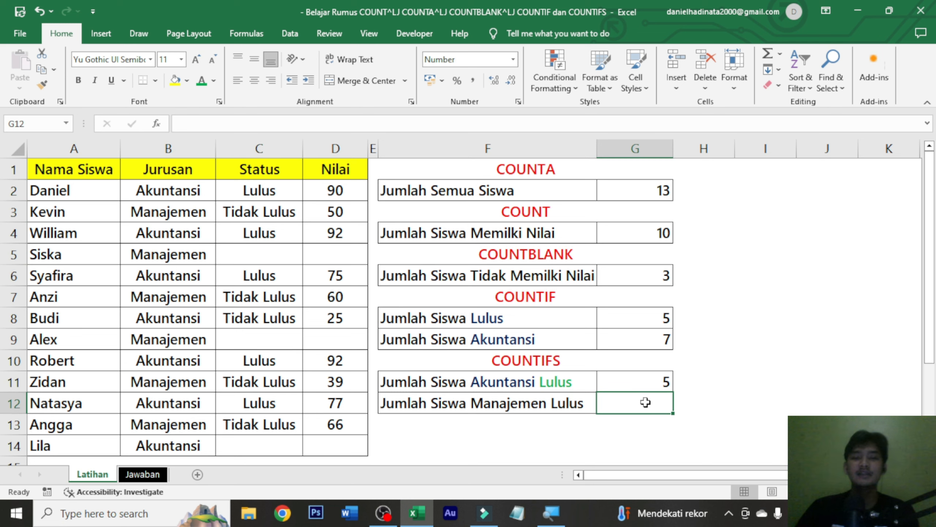
{"action": "left_click", "coordinate": [646, 379]}
{"action": "left_click", "coordinate": [651, 340]}
{"action": "left_click", "coordinate": [644, 401]}
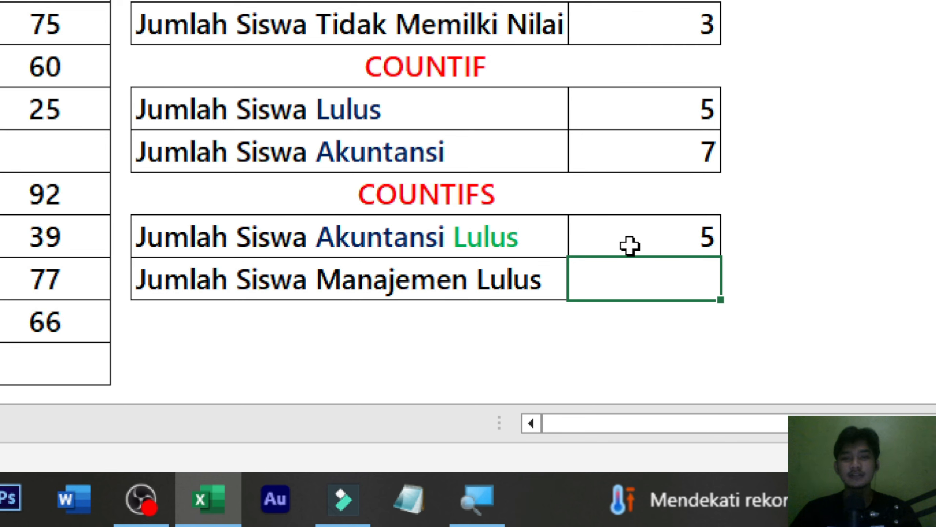
In the Jumlah Siswa Manajemen Lulus label in F12, color the word Manajemen green and the word Lulus dark blue
{"action": "double_click", "coordinate": [261, 276]}
{"action": "left_click_drag", "start_coordinate": [316, 280], "coordinate": [472, 295]}
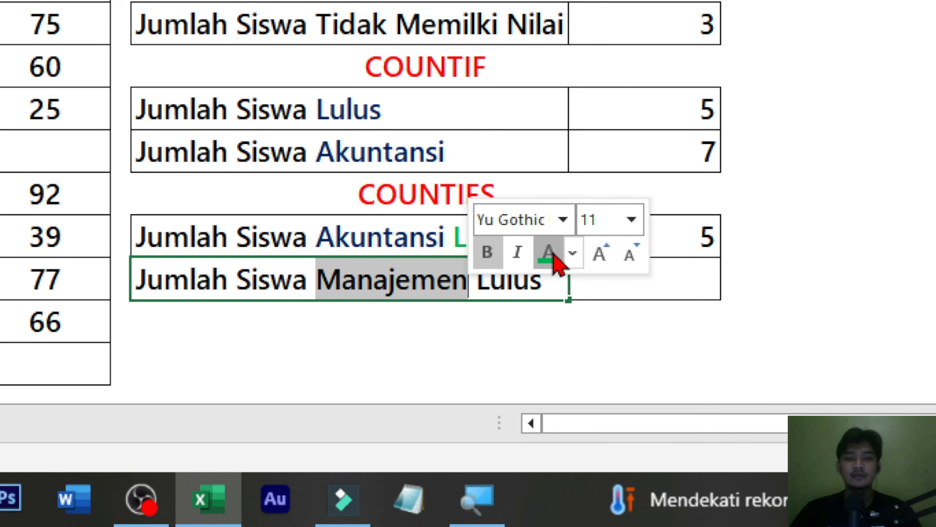
{"action": "left_click", "coordinate": [554, 257]}
{"action": "double_click", "coordinate": [525, 282]}
{"action": "left_click", "coordinate": [627, 239]}
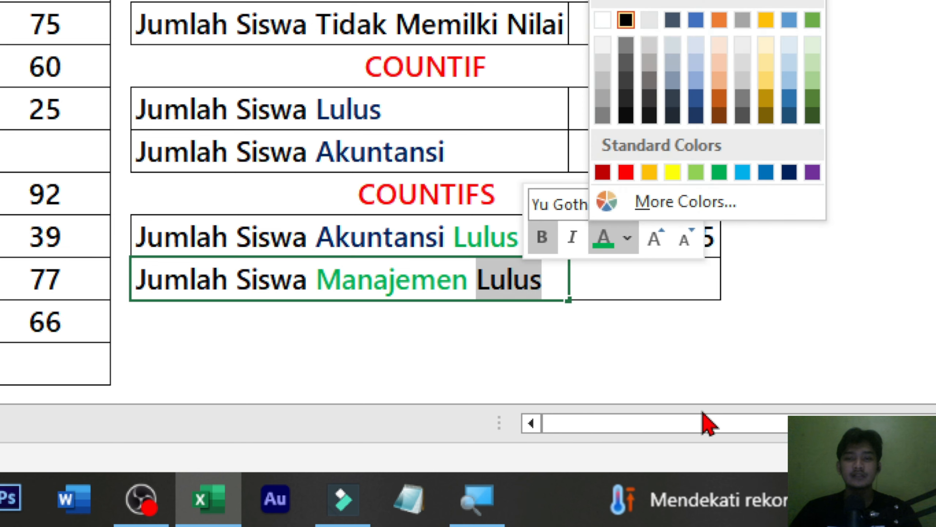
{"action": "left_click", "coordinate": [789, 172]}
{"action": "left_click", "coordinate": [670, 280]}
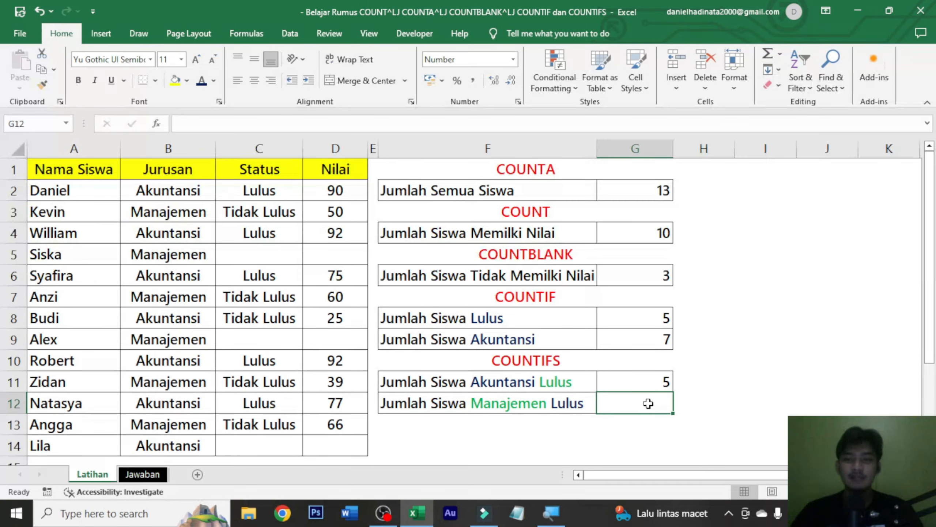
Copy the COUNTIFS formula text from G11 into G12, keeping the ranges B2:B14 and C2:C14 unchanged
{"action": "left_click", "coordinate": [683, 238]}
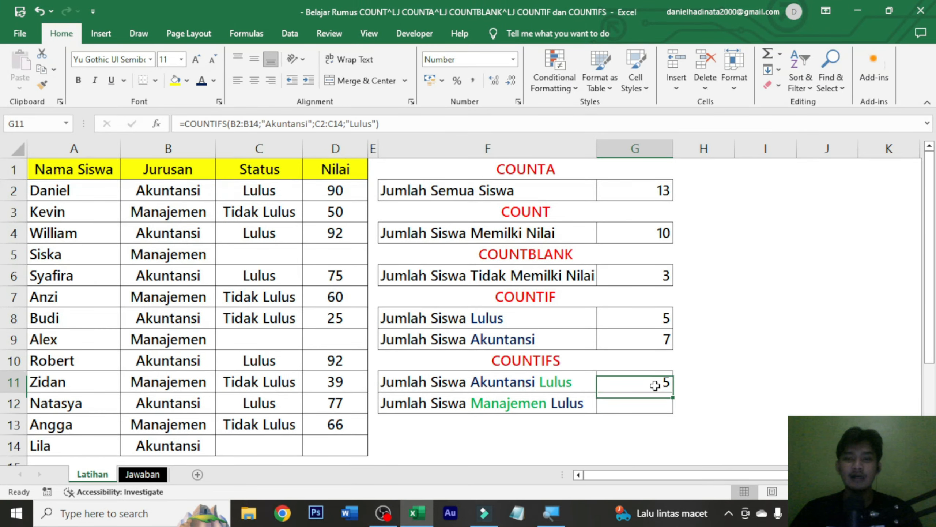
{"action": "left_click_drag", "start_coordinate": [428, 123], "coordinate": [183, 124]}
{"action": "key", "text": "ctrl+c"}
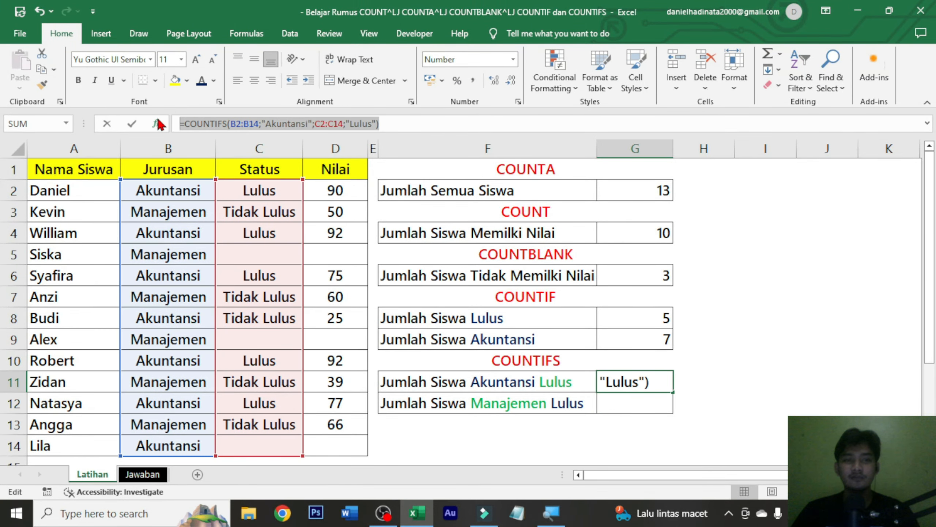
{"action": "key", "text": "Escape"}
{"action": "left_click", "coordinate": [613, 398]}
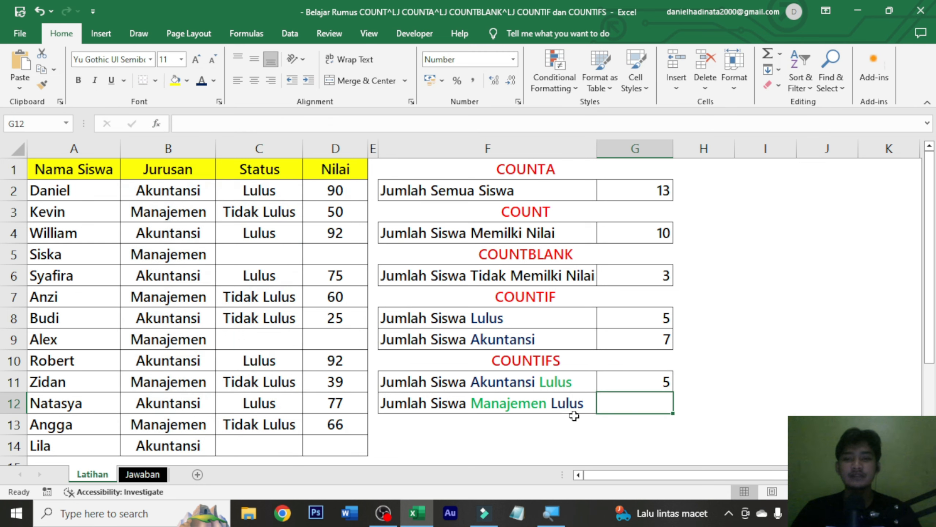
{"action": "left_click", "coordinate": [346, 124]}
{"action": "key", "text": "ctrl+v"}
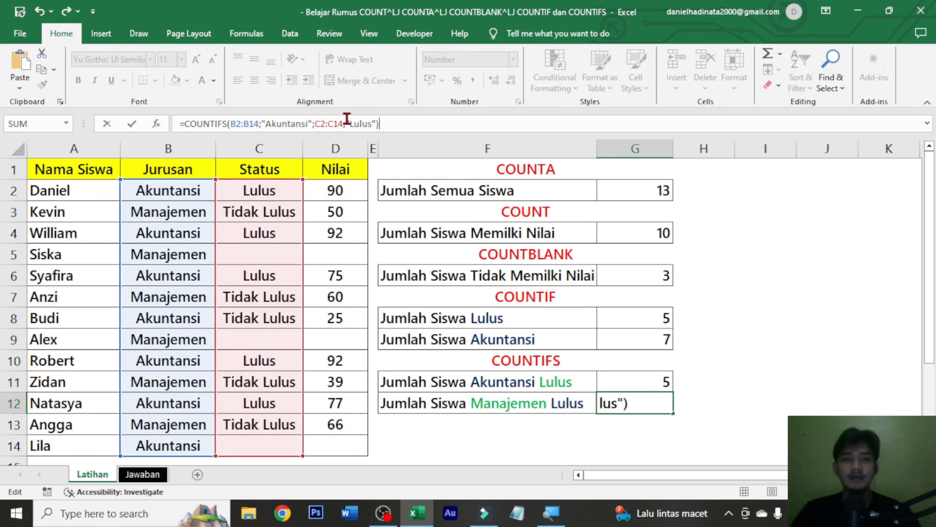
Replace the first criterion in the G12 formula with Manajemen to get =COUNTIFS(B2:B14;"Manajemen";C2:C14;"Lulus") and enter it
{"action": "left_click", "coordinate": [310, 123]}
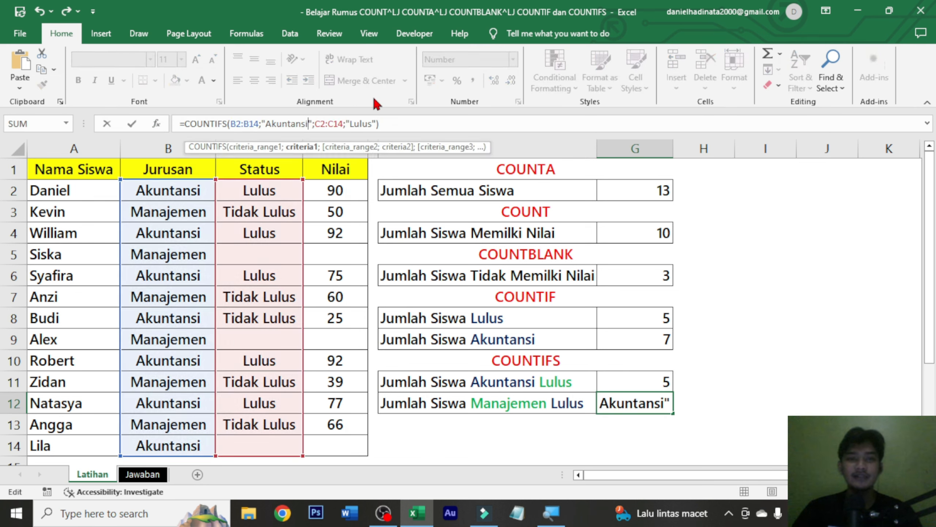
{"action": "key", "text": "BackSpace"}
{"action": "key", "text": "BackSpace"}
{"action": "key", "text": "BackSpace"}
{"action": "key", "text": "BackSpace"}
{"action": "key", "text": "BackSpace"}
{"action": "key", "text": "BackSpace"}
{"action": "key", "text": "BackSpace"}
{"action": "key", "text": "BackSpace"}
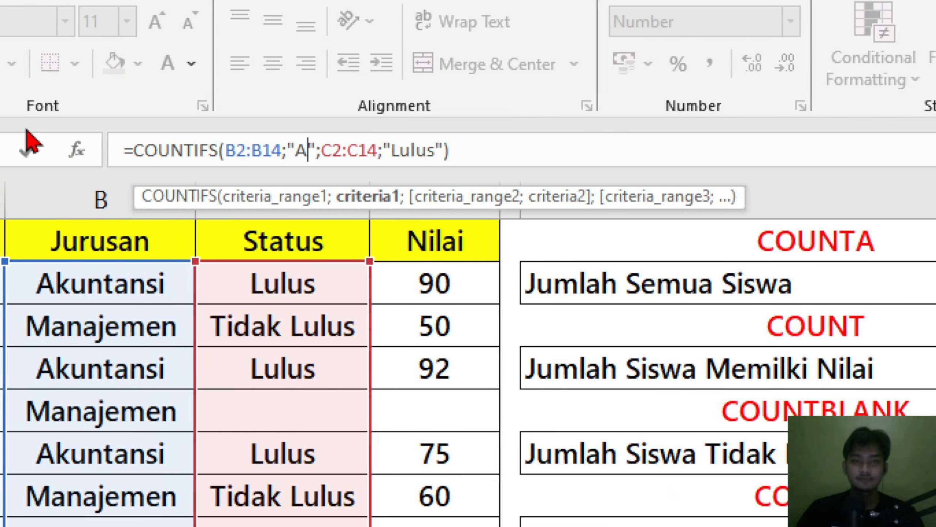
{"action": "key", "text": "BackSpace"}
{"action": "type", "text": "Mane"}
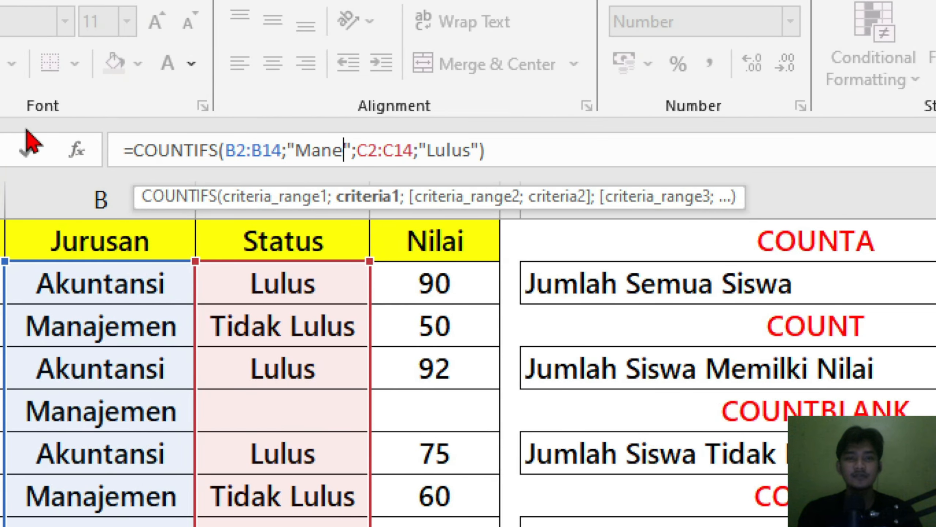
{"action": "key", "text": "BackSpace"}
{"action": "type", "text": "aje"}
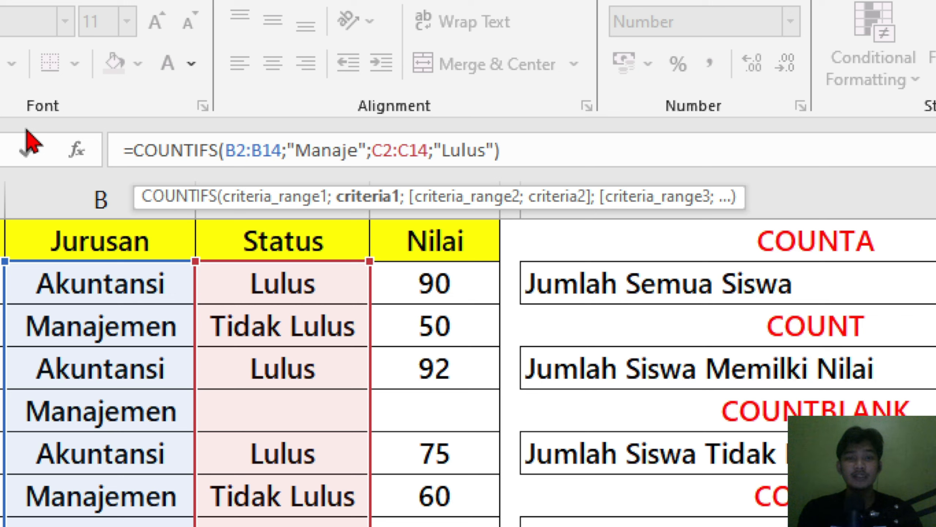
{"action": "type", "text": "men"}
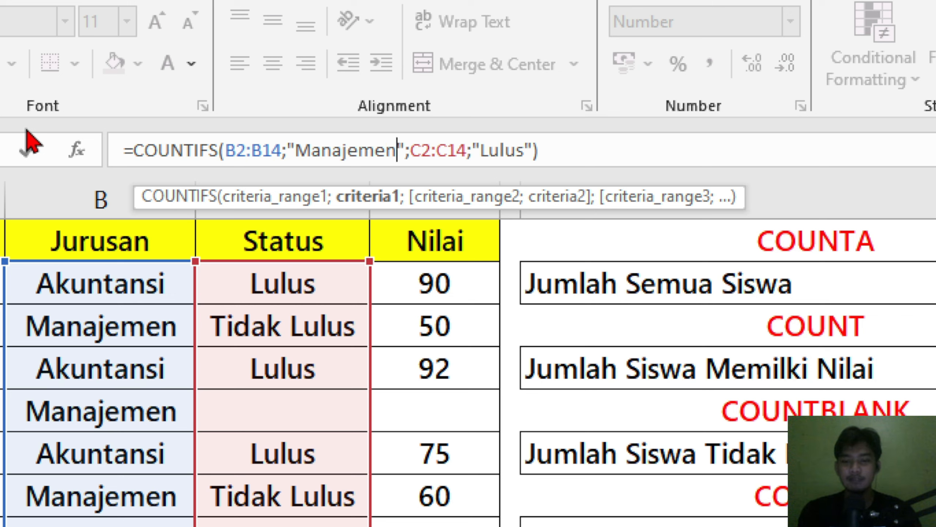
{"action": "left_click", "coordinate": [27, 132]}
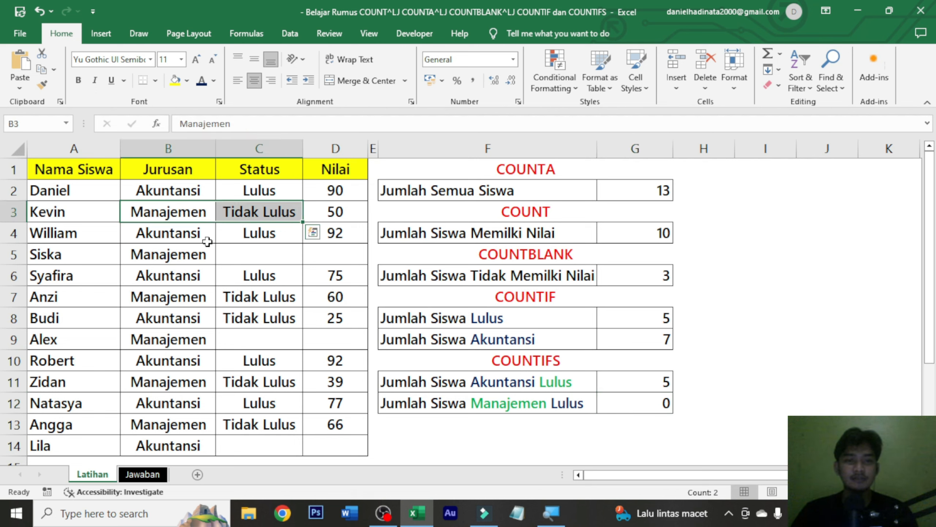
Check the G12 count against the Manajemen entries and their statuses in rows 3, 7, 11 and 13
{"action": "left_click_drag", "start_coordinate": [186, 295], "coordinate": [225, 295], "text": "ctrl"}
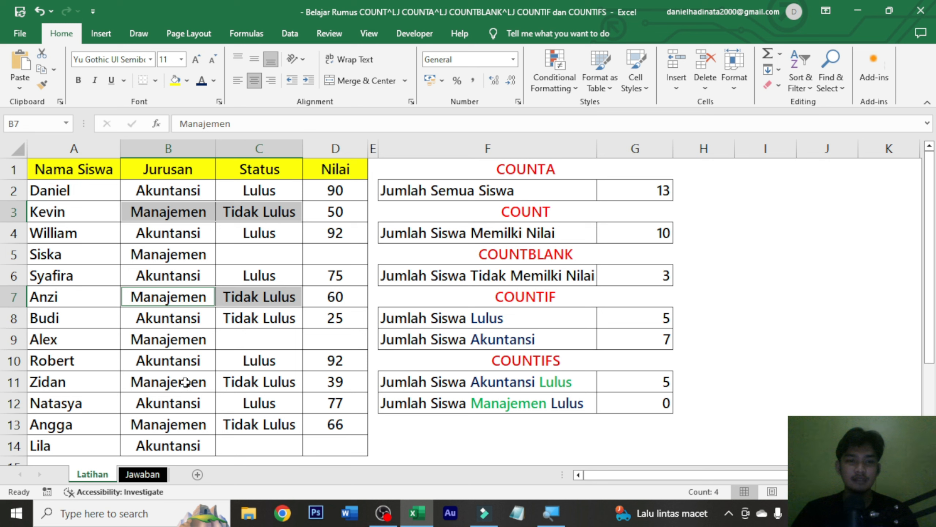
{"action": "left_click", "coordinate": [202, 382], "text": "ctrl"}
{"action": "left_click_drag", "start_coordinate": [199, 423], "coordinate": [247, 418], "text": "ctrl"}
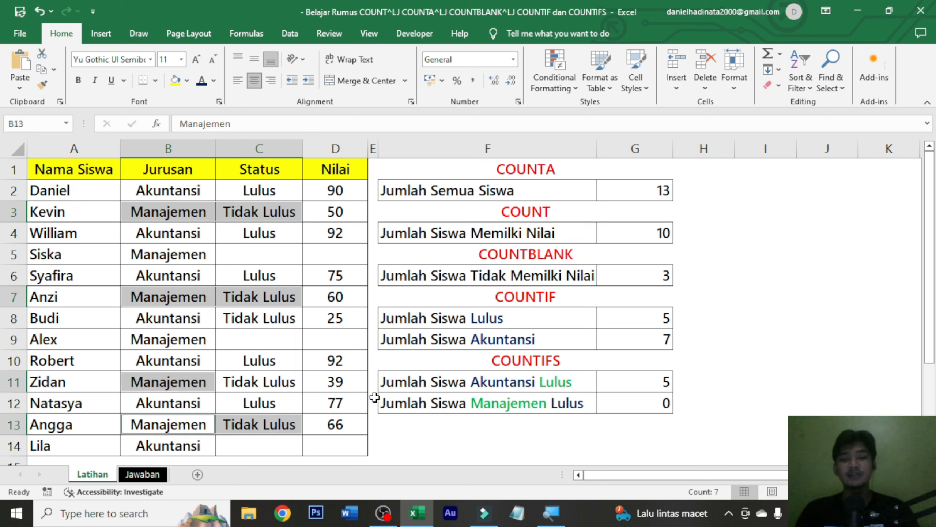
Test the G12 count by setting the row 11 Manajemen student's Nilai to 99 and Status to Lulus
{"action": "left_click", "coordinate": [353, 387]}
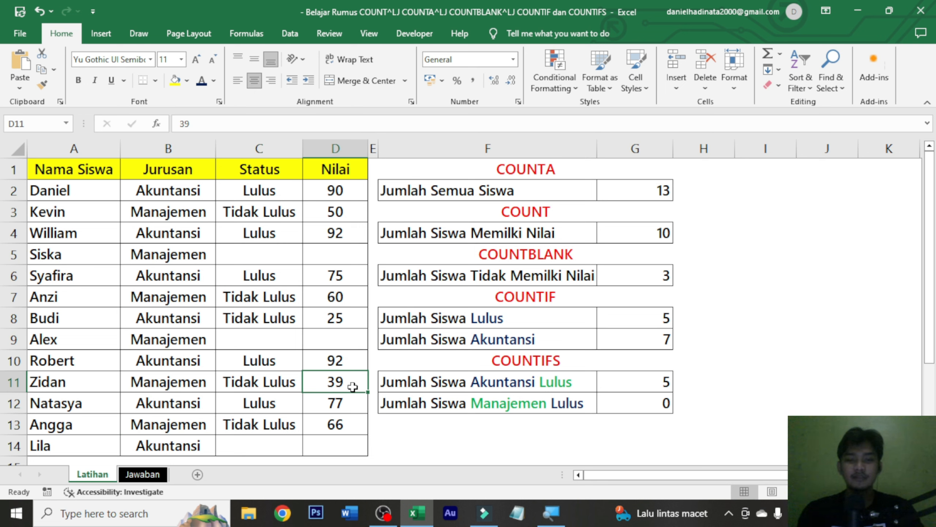
{"action": "type", "text": "99"}
{"action": "key", "text": "Left"}
{"action": "type", "text": "Lulus"}
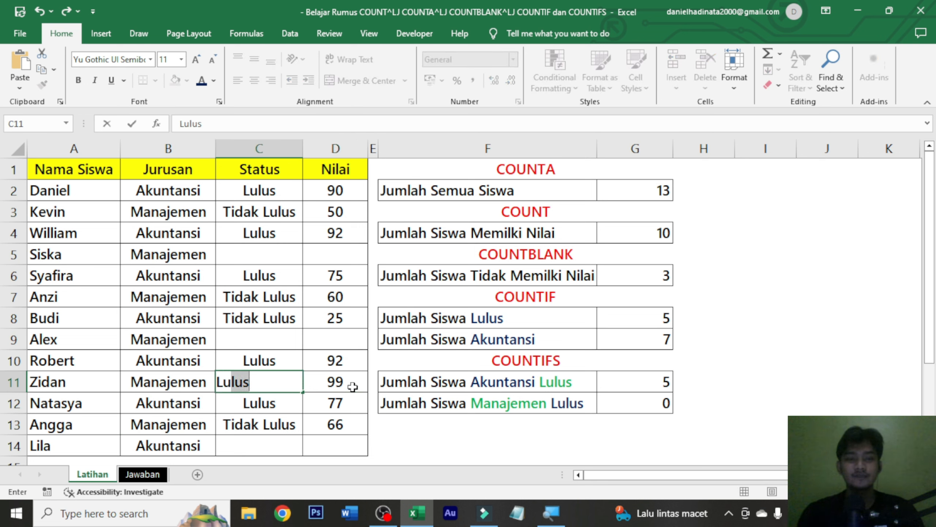
{"action": "key", "text": "Right"}
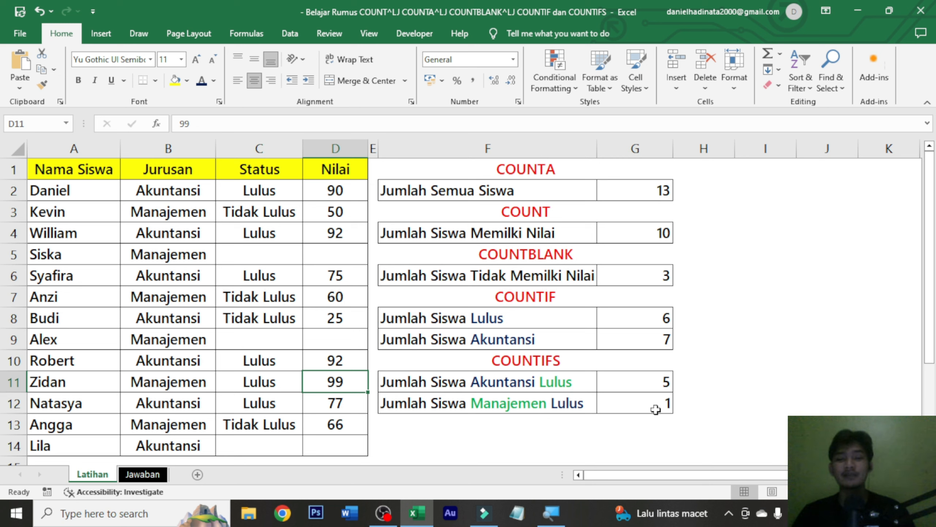
{"action": "left_click", "coordinate": [276, 386]}
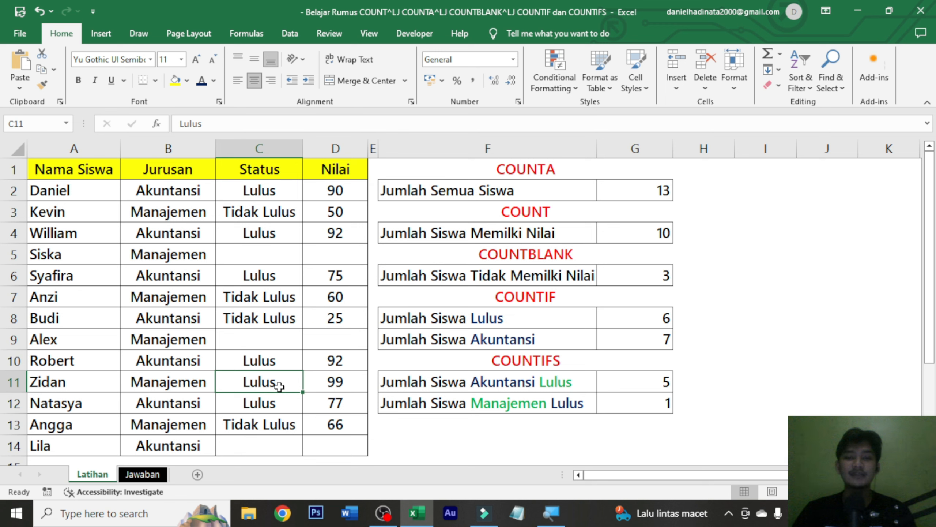
{"action": "left_click", "coordinate": [620, 403]}
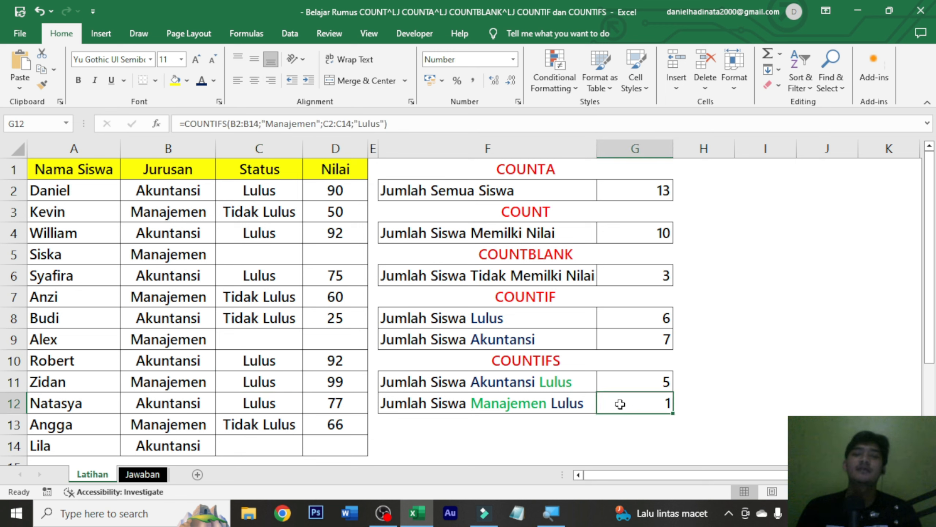